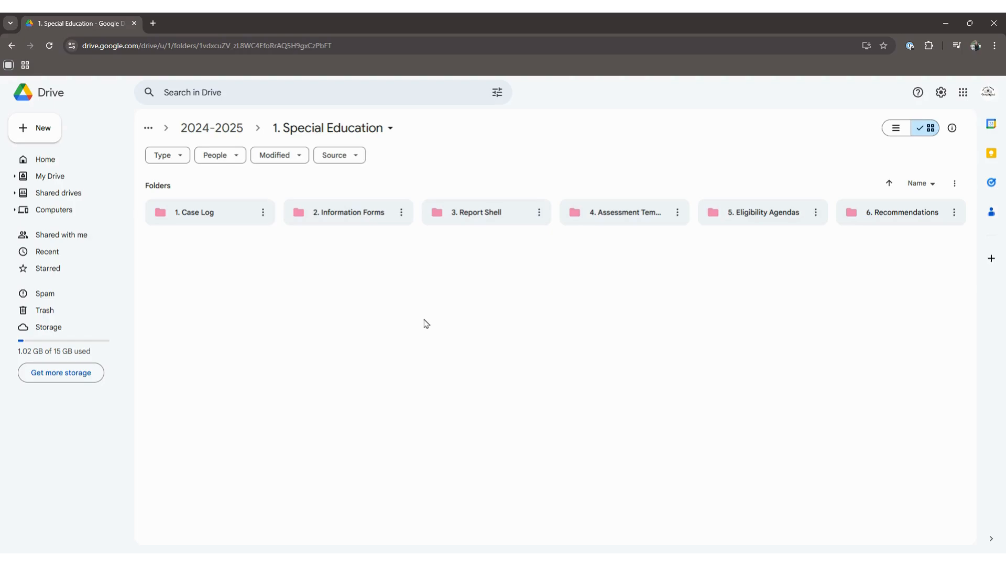
Create a new blank Google Docs document in the 1. Special Education folder
{"action": "right_click", "coordinate": [373, 289]}
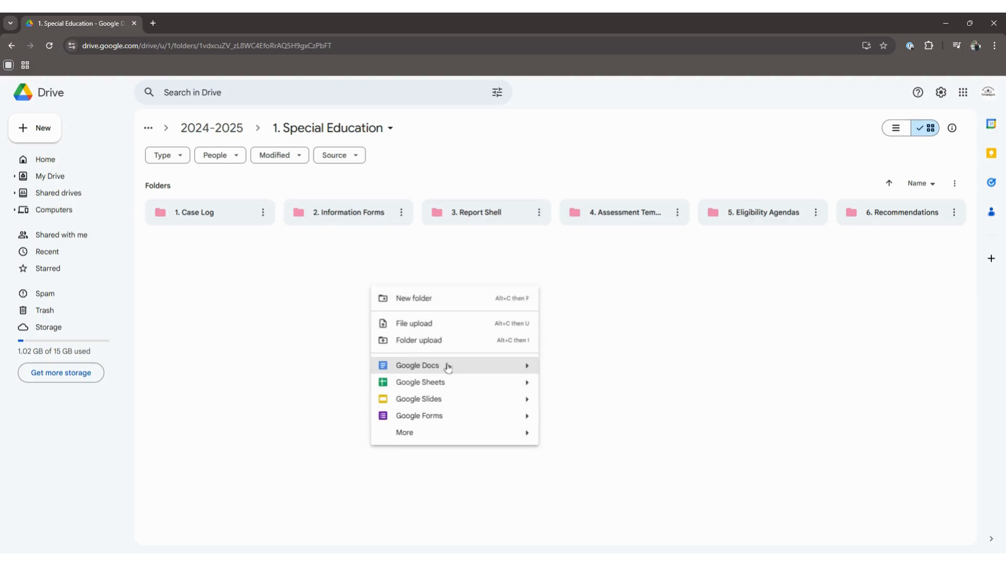
{"action": "mouse_move", "coordinate": [526, 366]}
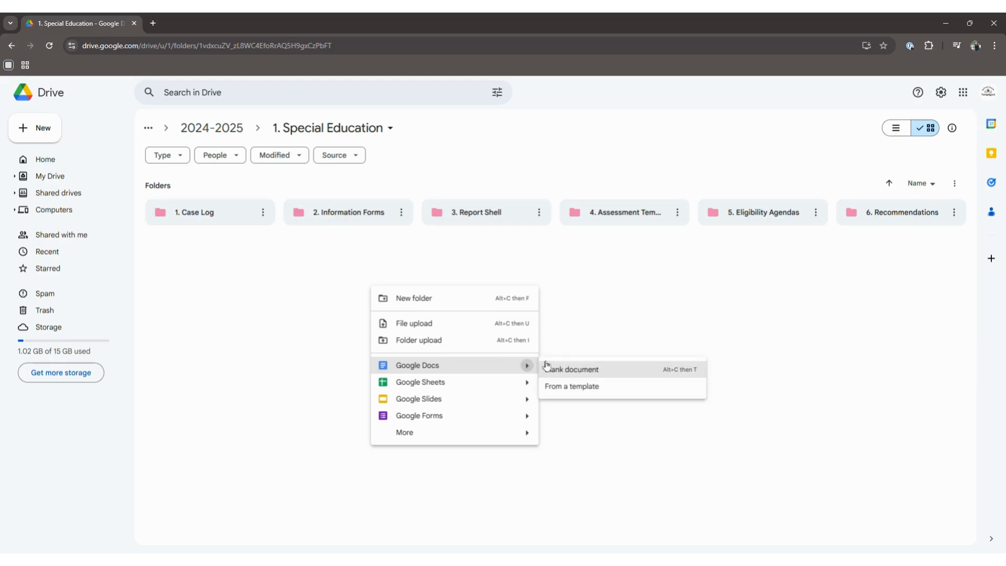
{"action": "left_click", "coordinate": [562, 370]}
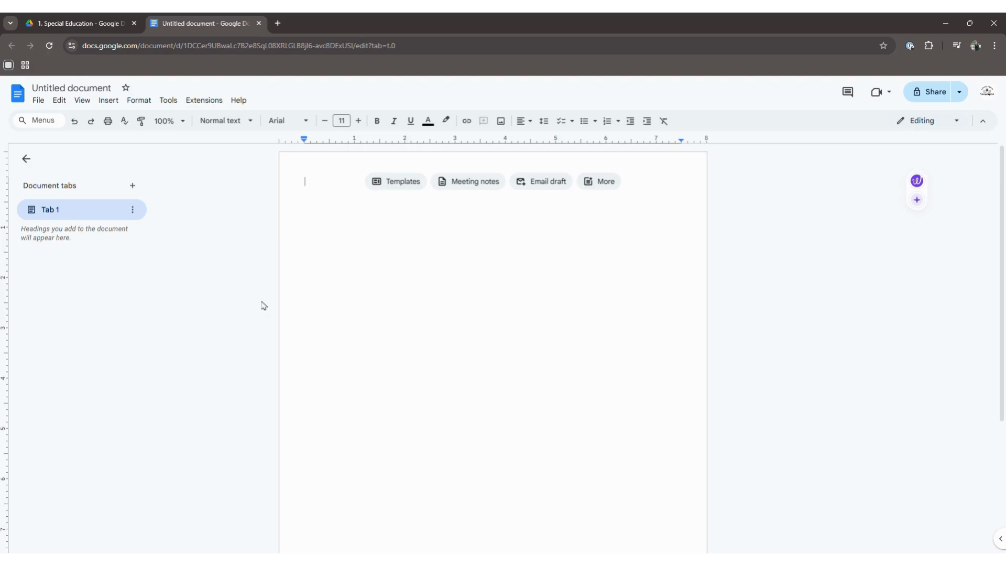
Insert a table with five columns and five rows into the blank document
{"action": "left_click", "coordinate": [109, 100]}
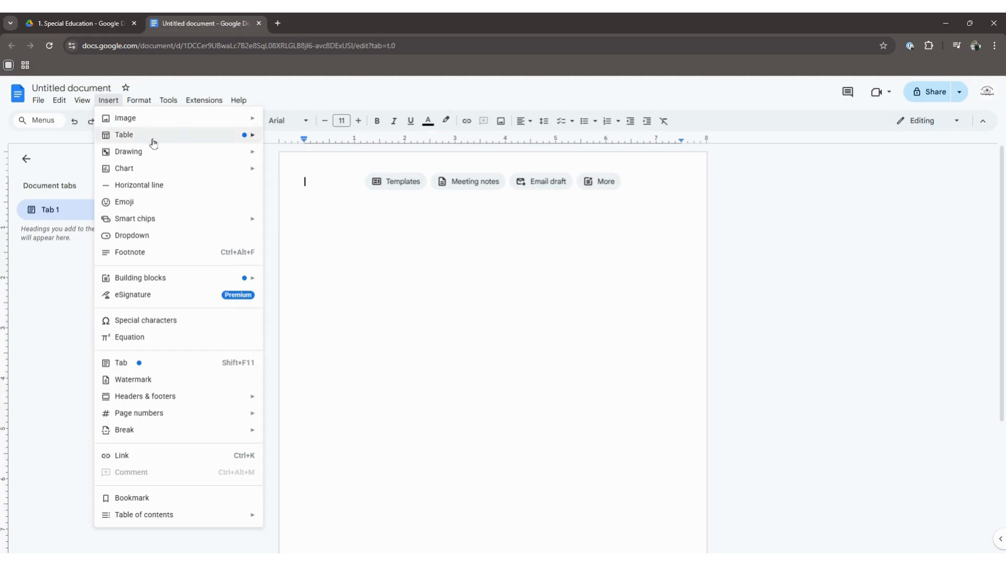
{"action": "mouse_move", "coordinate": [153, 143]}
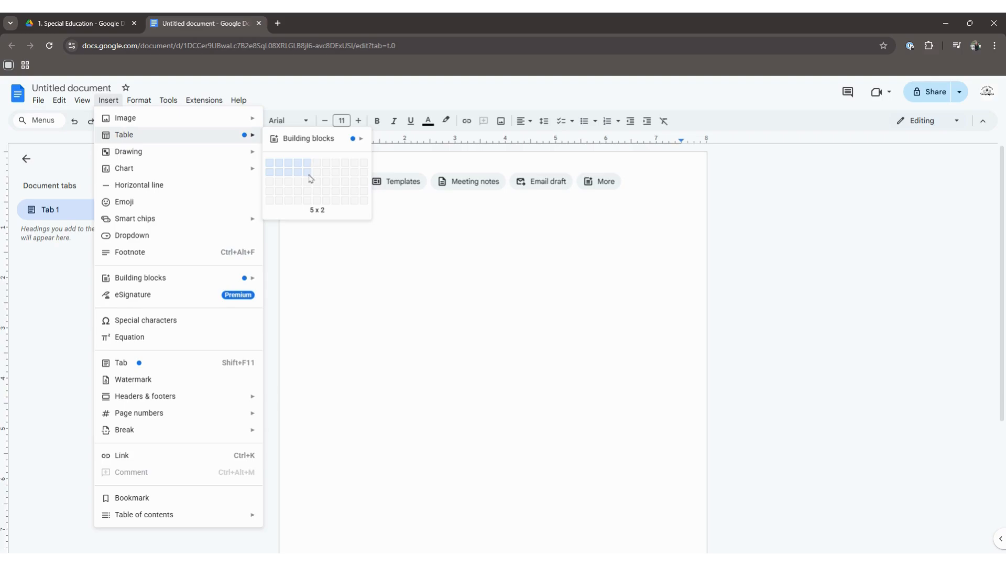
{"action": "left_click", "coordinate": [308, 205]}
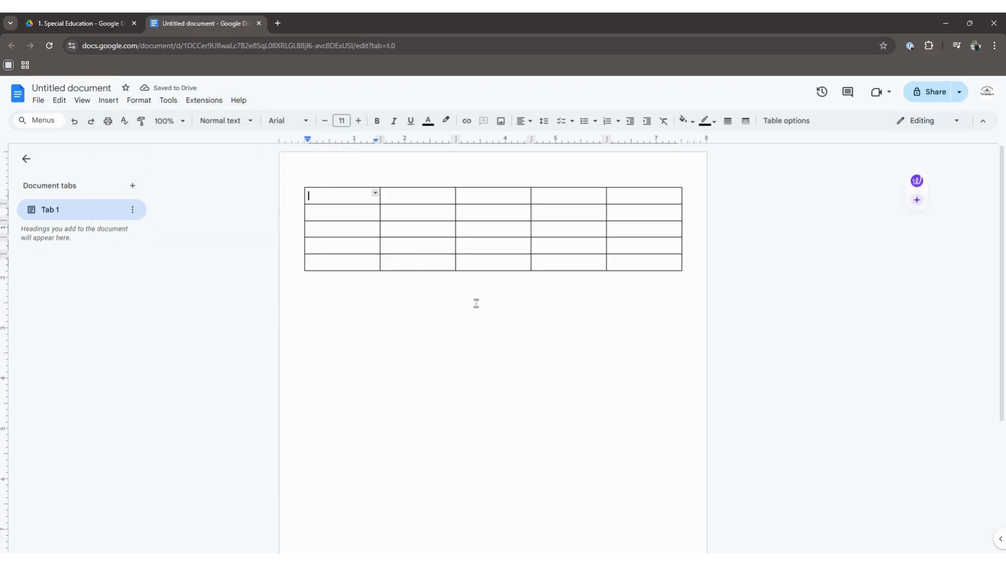
Add the centered title "Evaluation Checklist" on the line above the table
{"action": "left_click", "coordinate": [322, 178]}
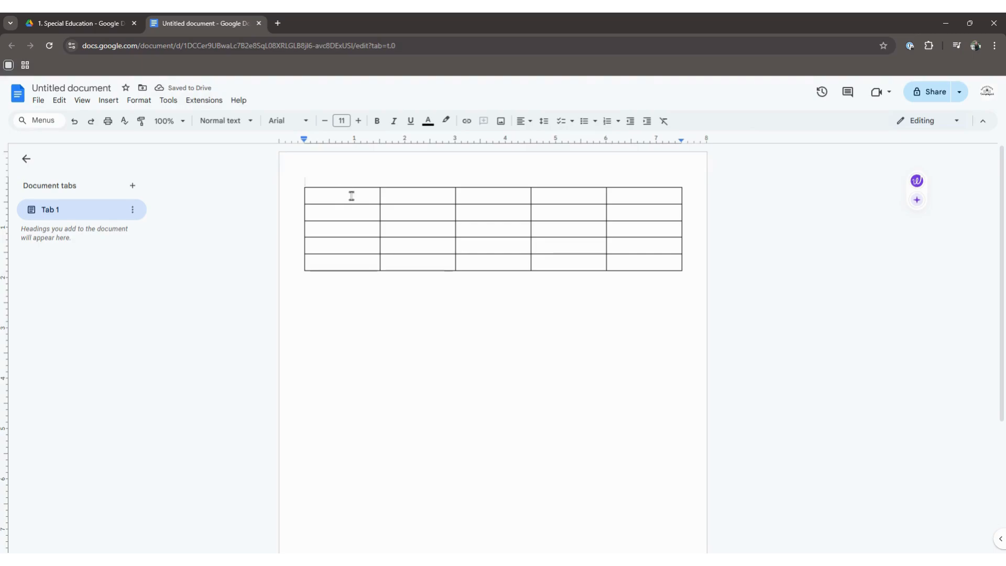
{"action": "left_click", "coordinate": [529, 124]}
{"action": "left_click", "coordinate": [539, 139]}
{"action": "type", "text": "Evaluation Checklist"}
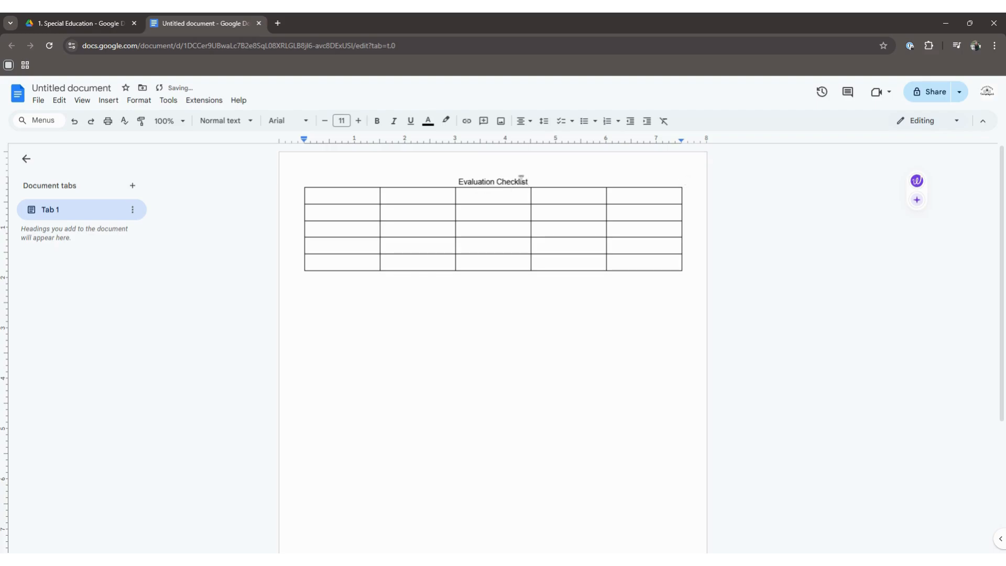
Format the "Evaluation Checklist" title in Poppins Extra Bold at font size 18
{"action": "left_click_drag", "start_coordinate": [528, 181], "coordinate": [447, 181]}
{"action": "left_click", "coordinate": [288, 120]}
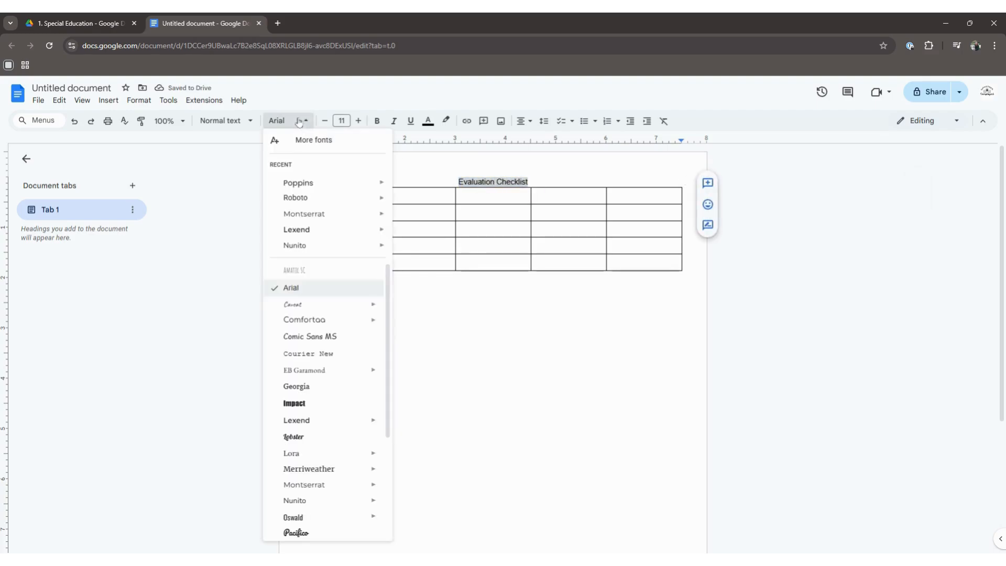
{"action": "mouse_move", "coordinate": [326, 183]}
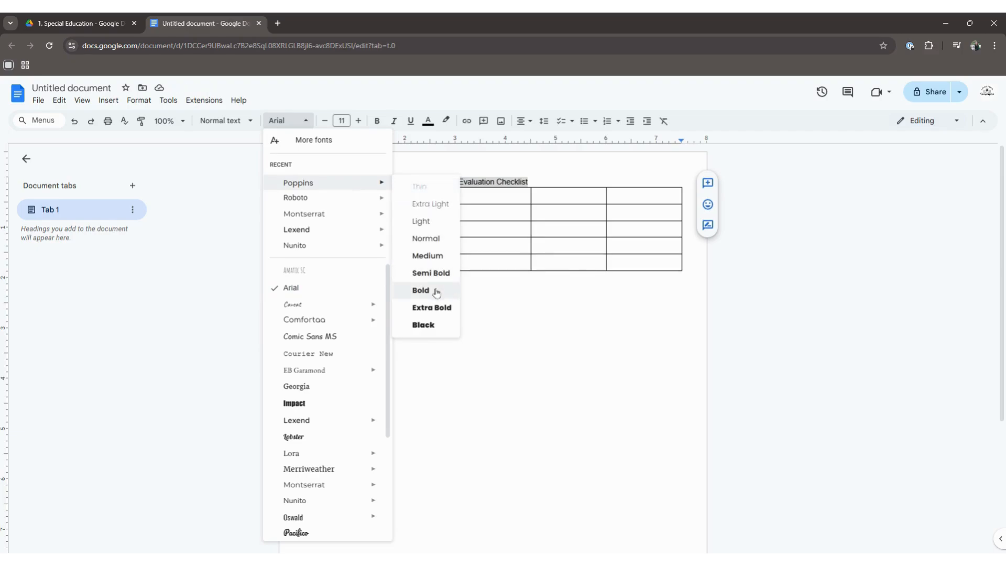
{"action": "left_click", "coordinate": [443, 304]}
{"action": "left_click", "coordinate": [359, 121]}
{"action": "left_click", "coordinate": [358, 121]}
{"action": "left_click", "coordinate": [358, 121]}
{"action": "left_click", "coordinate": [359, 121]}
{"action": "left_click", "coordinate": [358, 121]}
{"action": "left_click", "coordinate": [358, 121]}
{"action": "left_click", "coordinate": [359, 121]}
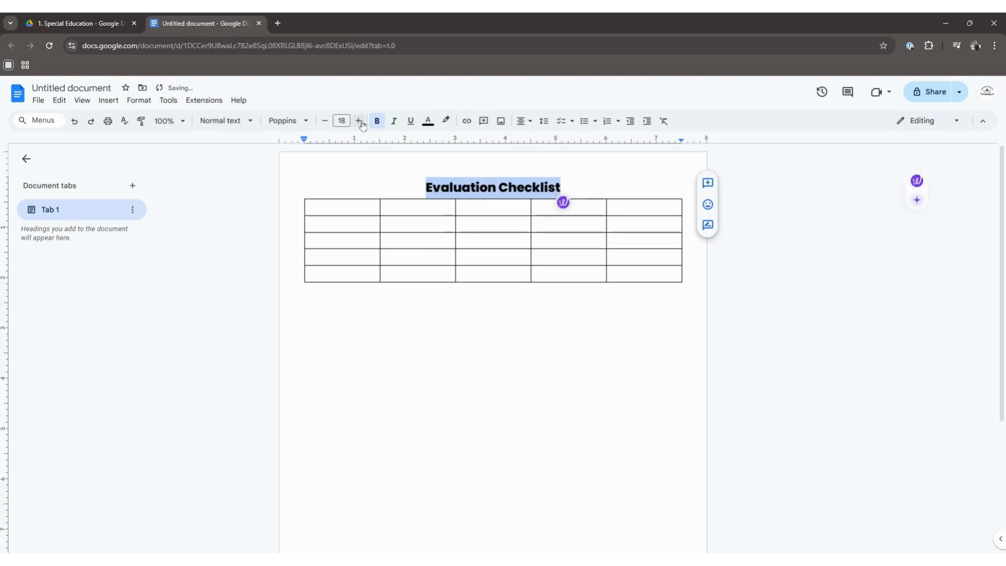
{"action": "left_click", "coordinate": [577, 191]}
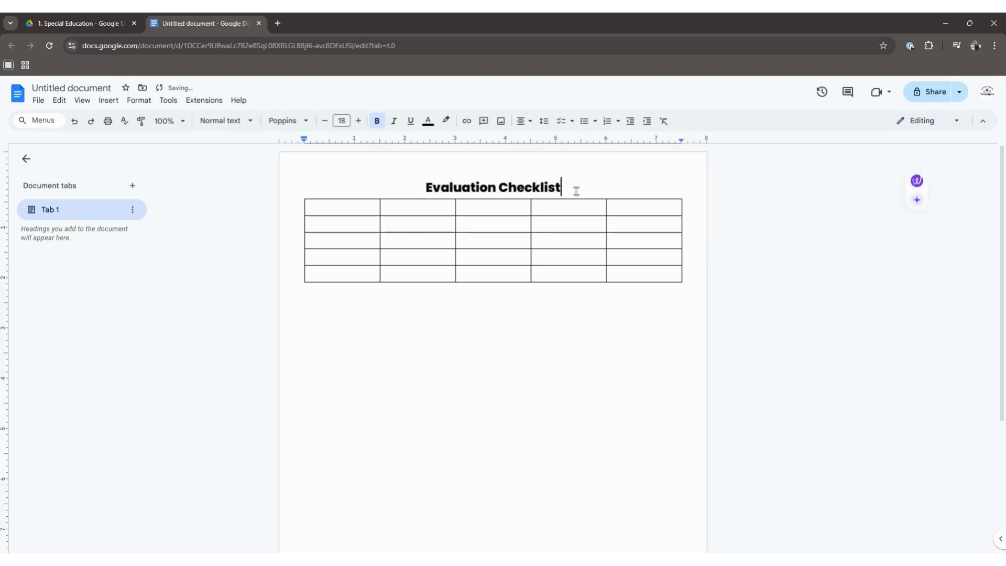
Enter the label "Student's Name:" in the first cell of the table's first row
{"action": "left_click", "coordinate": [354, 205]}
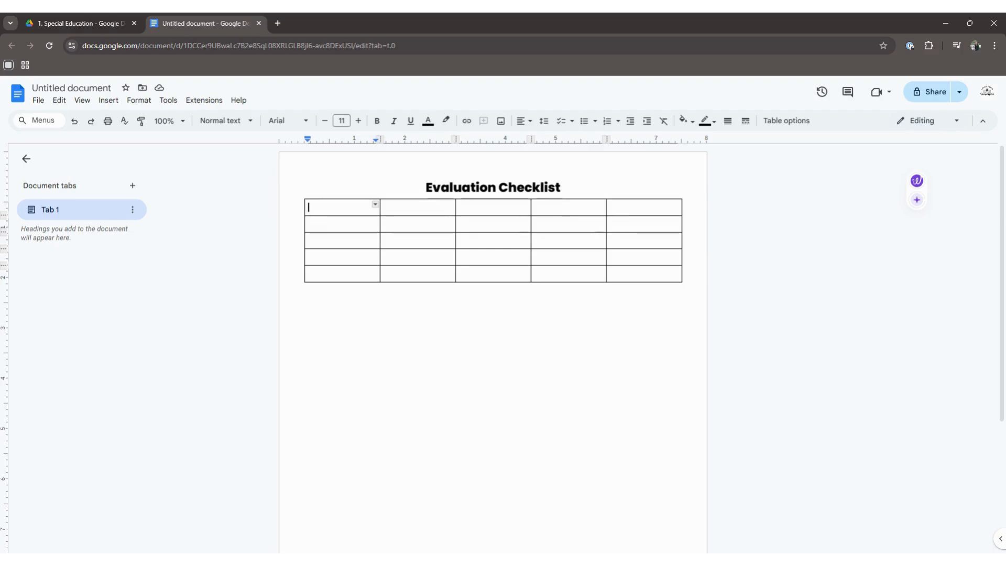
{"action": "type", "text": "S"}
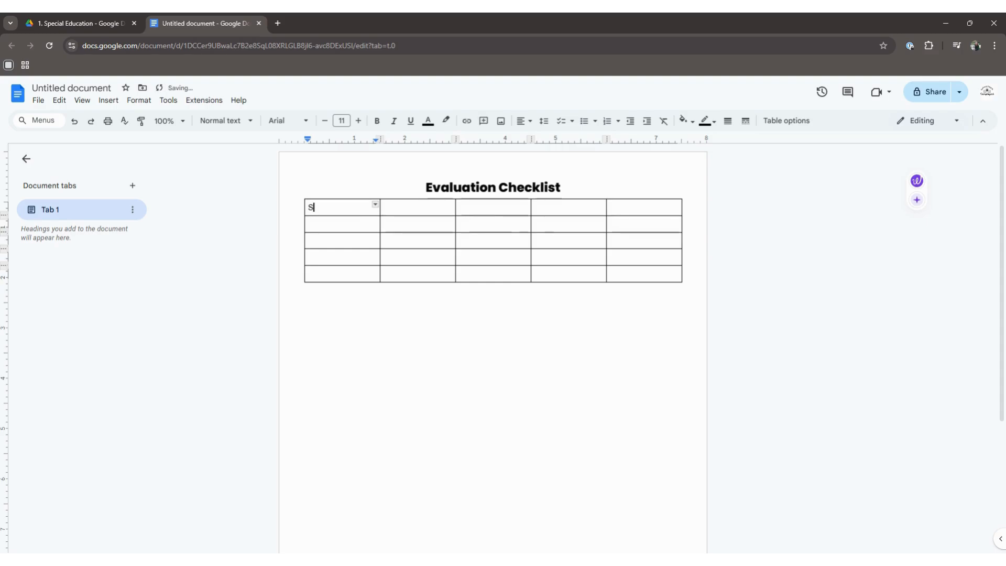
{"action": "type", "text": "tude"}
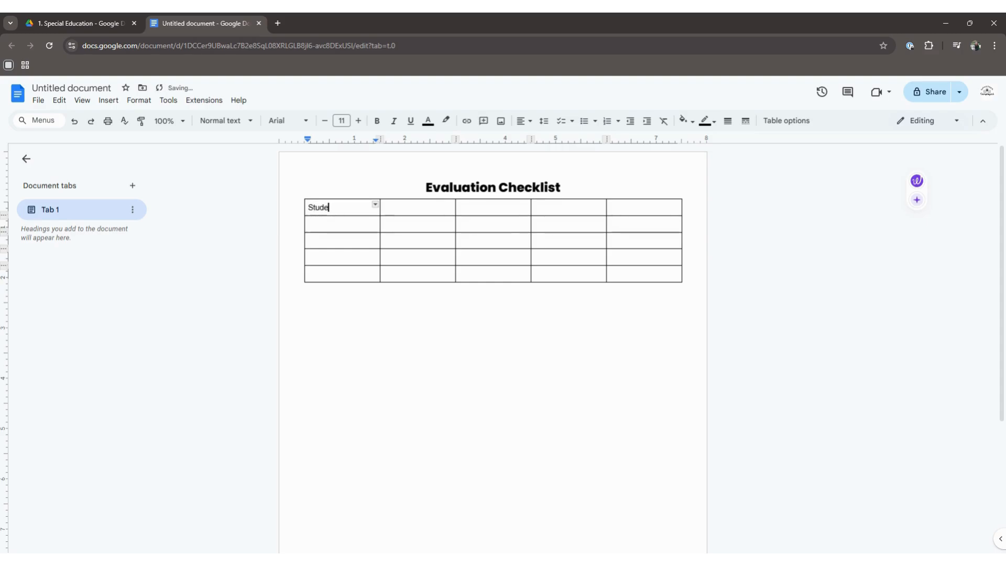
{"action": "type", "text": "nt's Name:"}
Add checklist items without strikethrough to the last two cells of the first row, reading "Initial" and "Reeval"
{"action": "left_click", "coordinate": [449, 209]}
{"action": "left_click", "coordinate": [474, 208]}
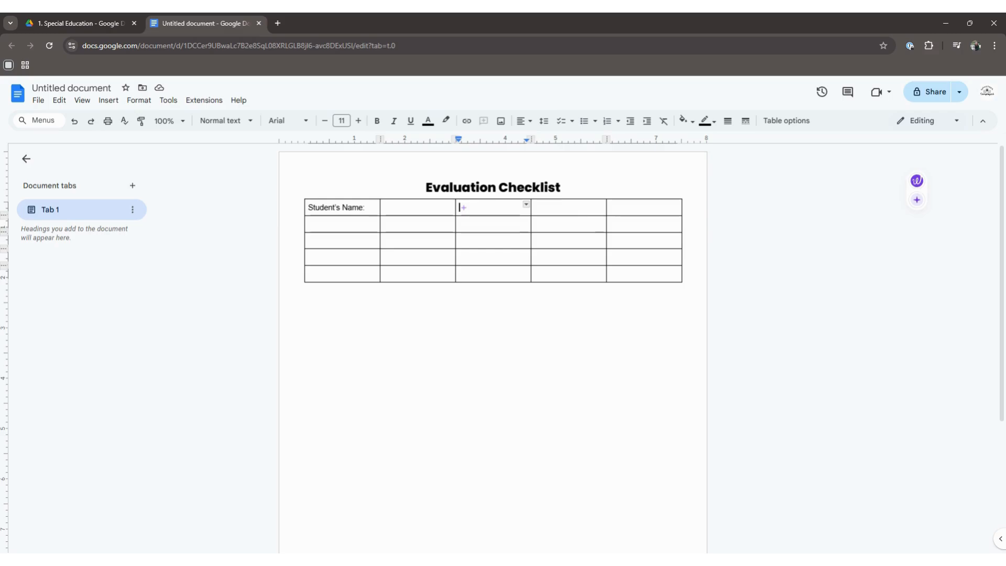
{"action": "double_click", "coordinate": [546, 208]}
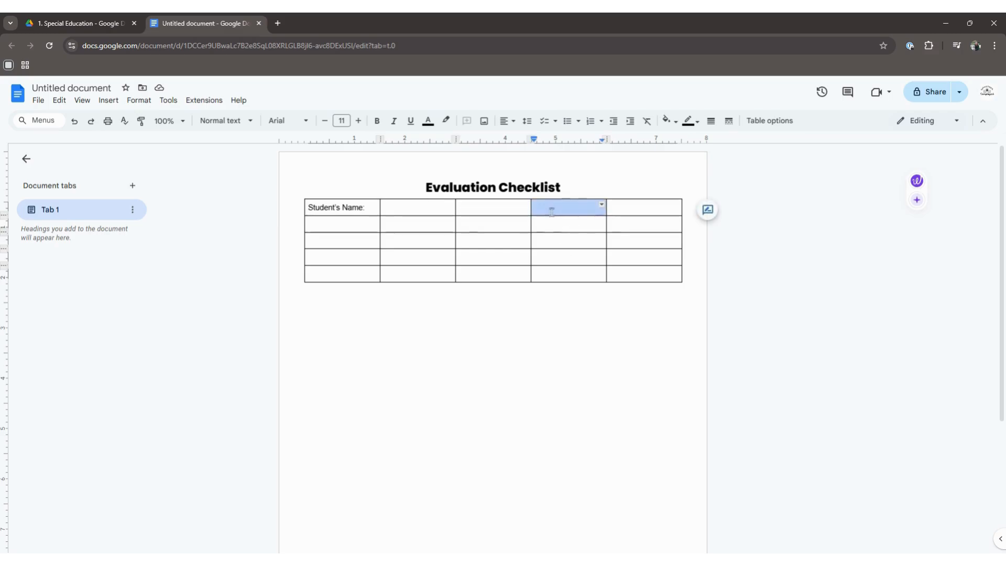
{"action": "left_click", "coordinate": [545, 207]}
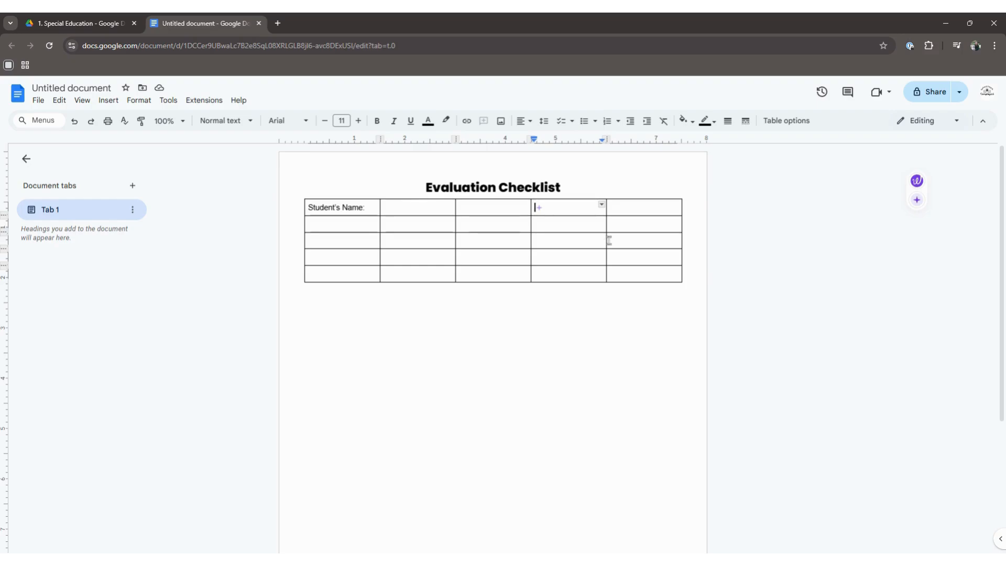
{"action": "left_click", "coordinate": [575, 127]}
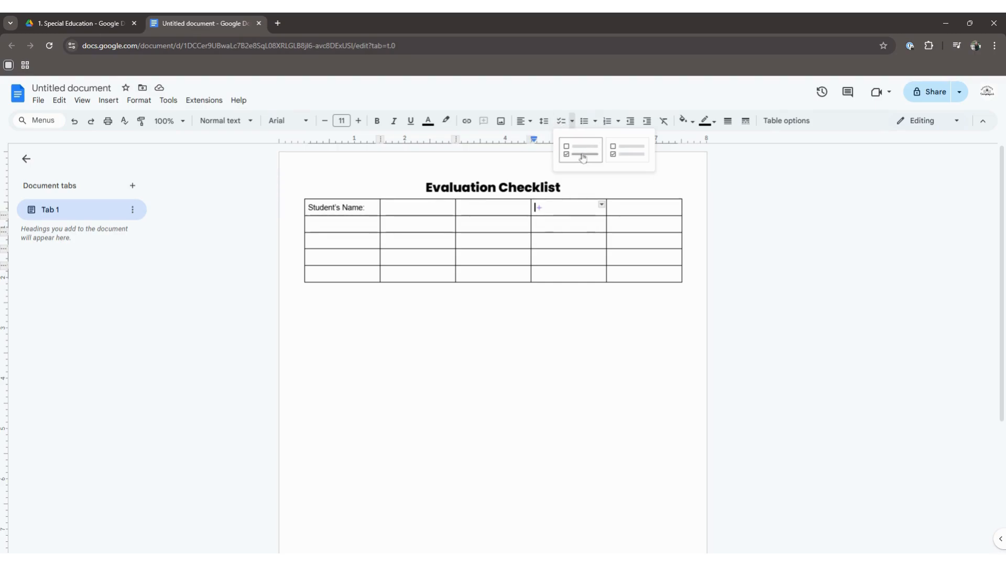
{"action": "left_click", "coordinate": [621, 157]}
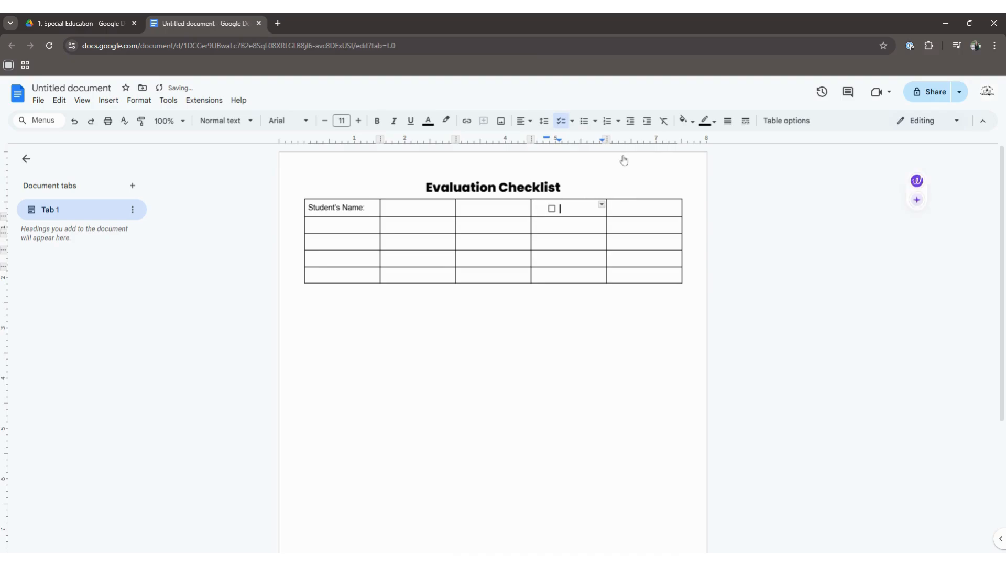
{"action": "type", "text": "Initial"}
{"action": "left_click", "coordinate": [618, 212]}
{"action": "left_click", "coordinate": [571, 121]}
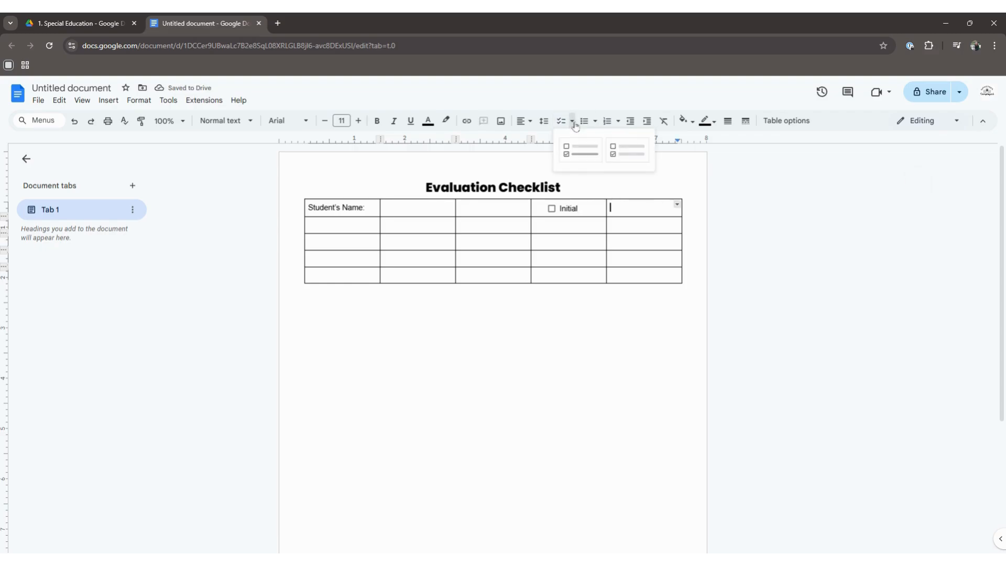
{"action": "left_click", "coordinate": [616, 154]}
{"action": "type", "text": "Reeval"}
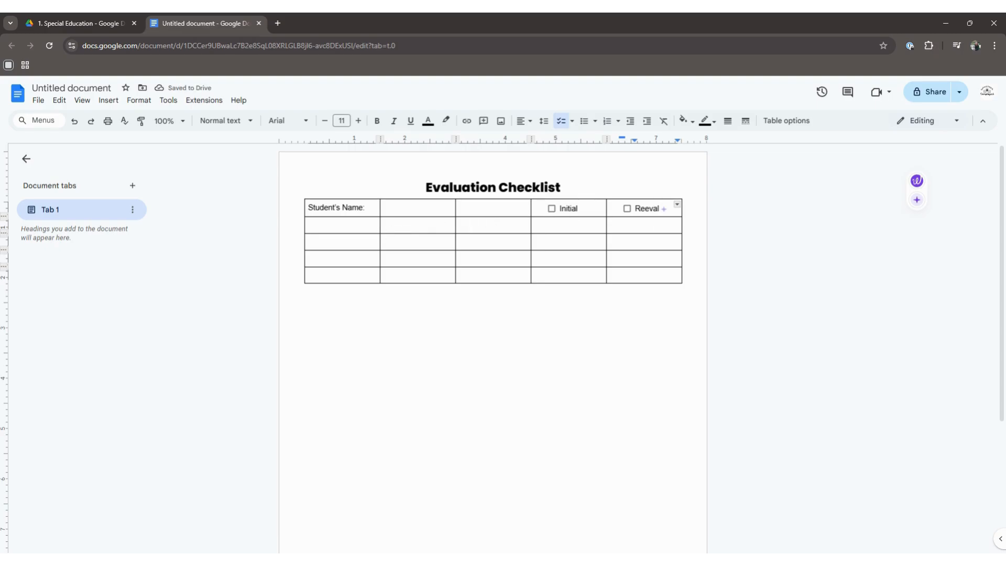
Label the second row with "Referral Date:" in the first column and "Consent:" in the third
{"action": "left_click", "coordinate": [352, 229]}
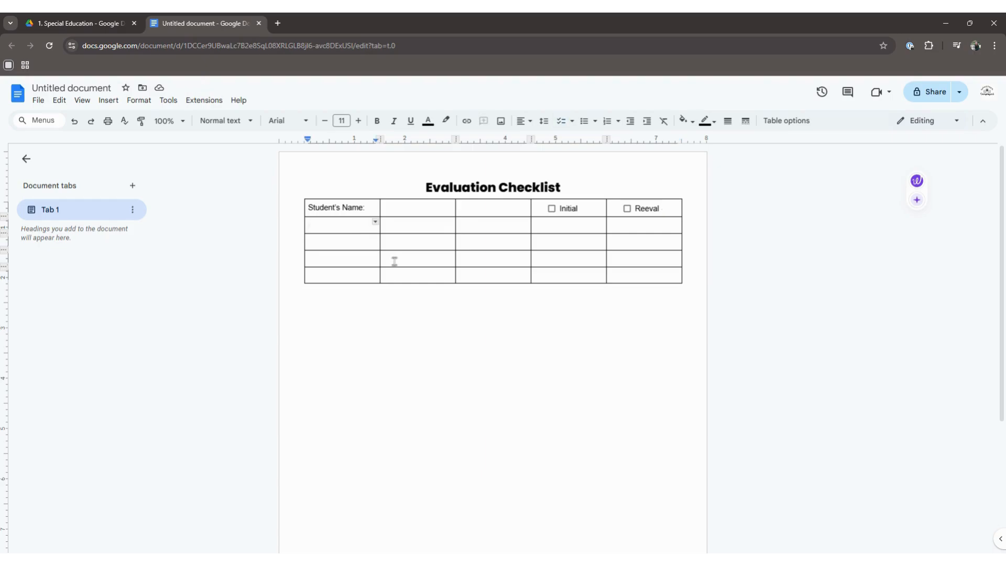
{"action": "type", "text": "Referral Date:"}
{"action": "left_click", "coordinate": [485, 224]}
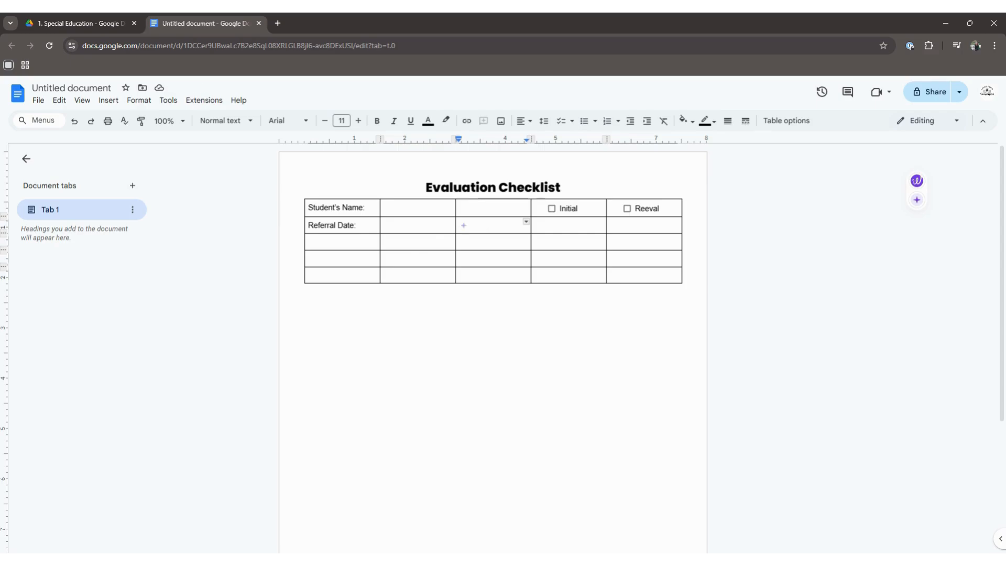
{"action": "type", "text": "Consent:"}
Label the third row with "Meeting Date:" in the first column and "Draft Report:" in the third
{"action": "left_click", "coordinate": [357, 240]}
{"action": "type", "text": "Me"}
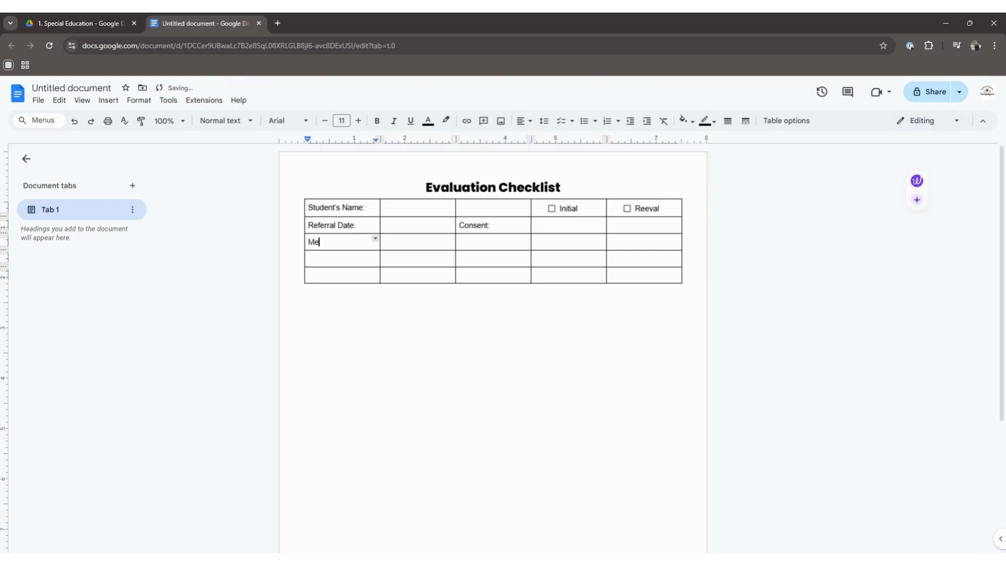
{"action": "type", "text": "eting Date:"}
{"action": "left_click", "coordinate": [497, 243]}
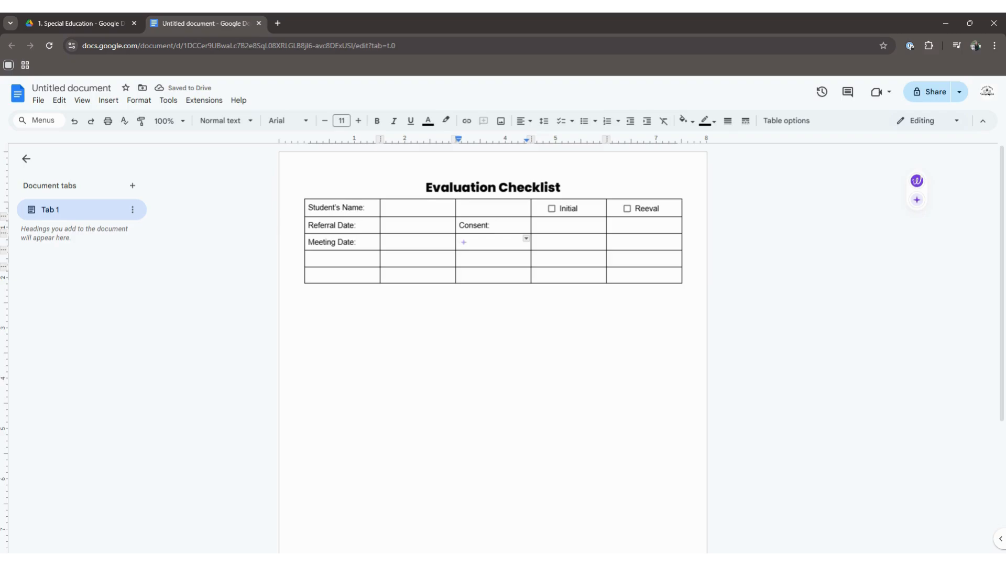
{"action": "type", "text": "Draft Report"}
Delete the two empty rows at the bottom of the table
{"action": "left_click", "coordinate": [366, 262]}
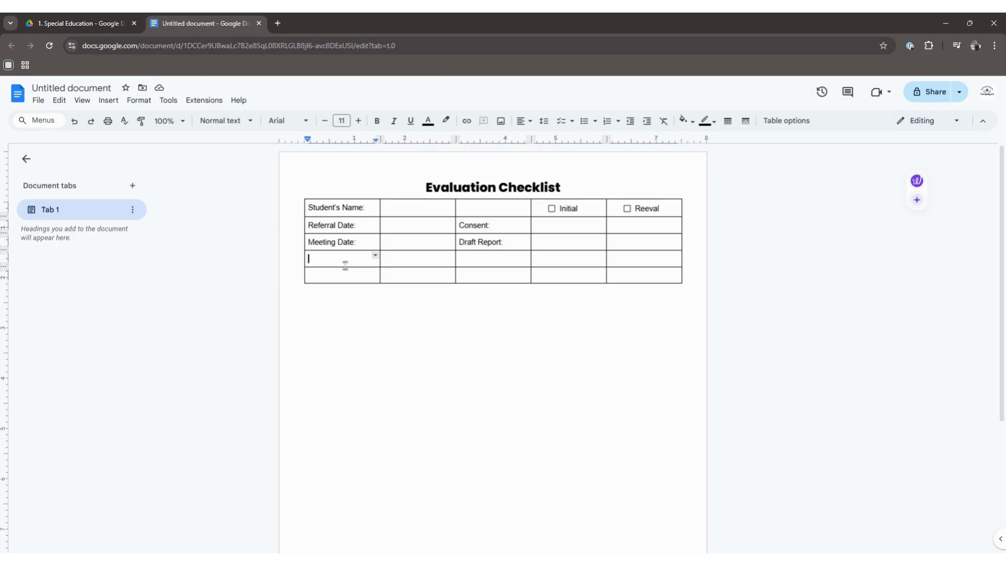
{"action": "left_click_drag", "start_coordinate": [348, 259], "coordinate": [346, 273]}
{"action": "right_click", "coordinate": [346, 273]}
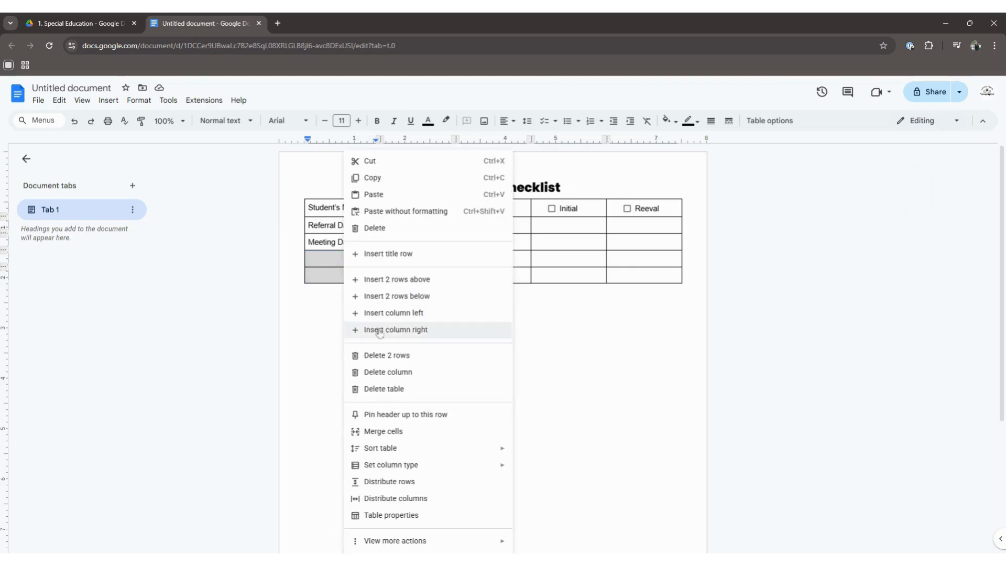
{"action": "left_click", "coordinate": [388, 356]}
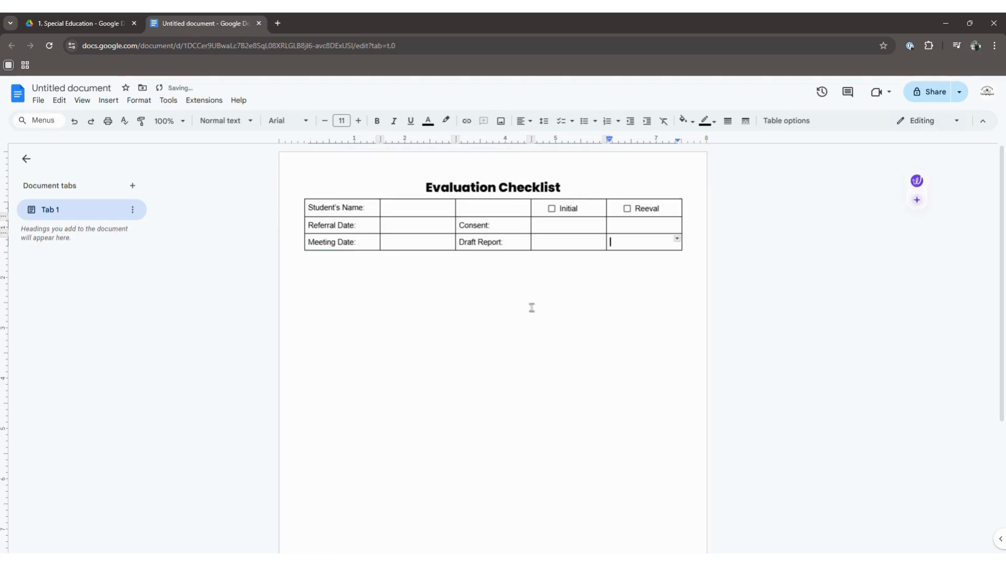
Merge the two blank cells beside "Student's Name:" and fill the merged cell with a line of underscores
{"action": "left_click_drag", "start_coordinate": [400, 207], "coordinate": [467, 207]}
{"action": "right_click", "coordinate": [468, 207]}
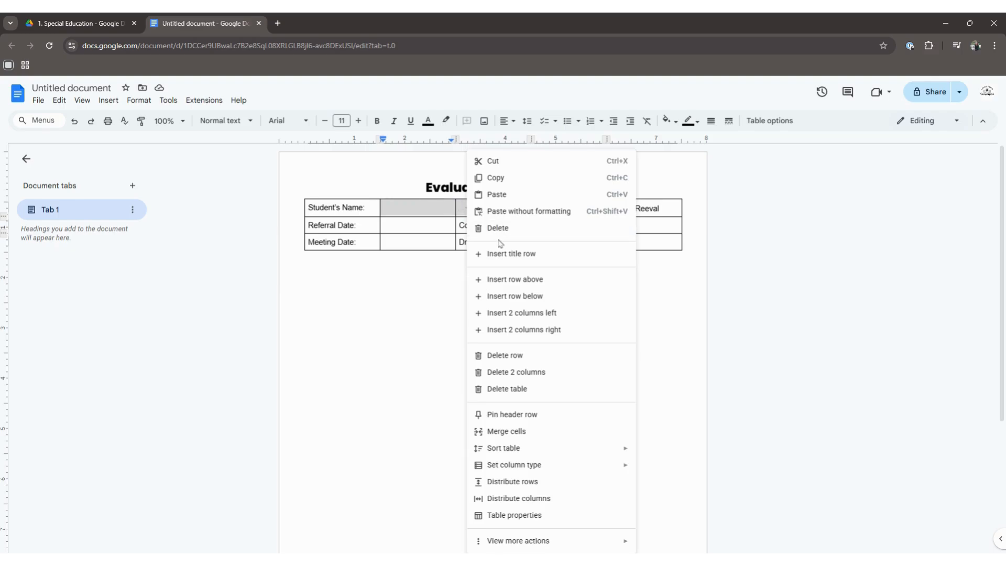
{"action": "left_click", "coordinate": [512, 431]}
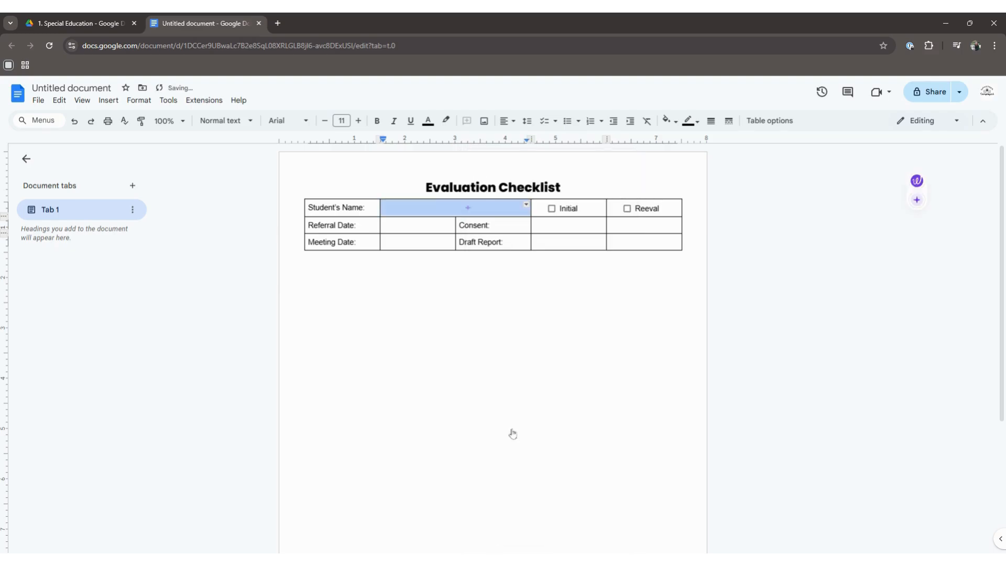
{"action": "left_click", "coordinate": [396, 207]}
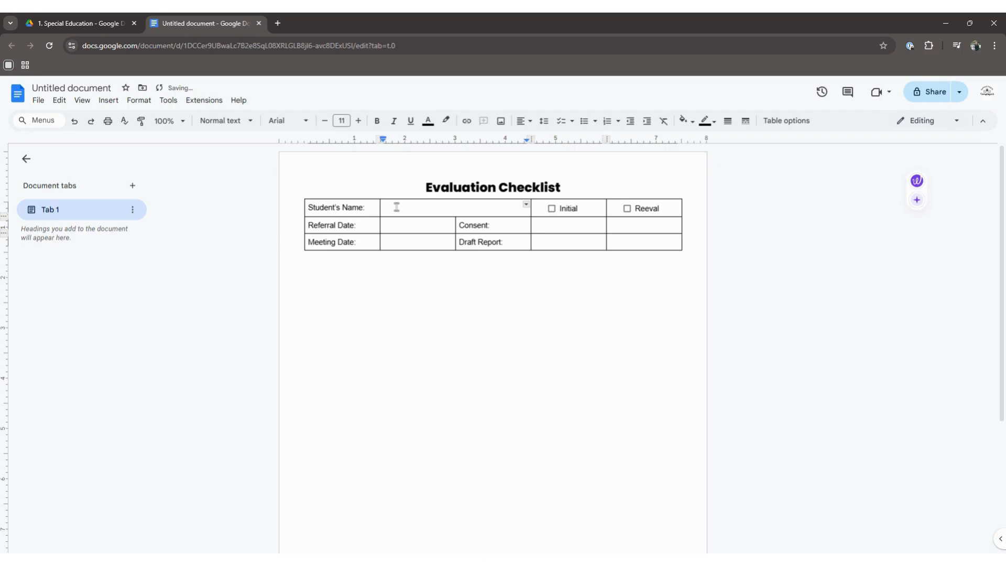
{"action": "type", "text": "_________________________________"}
Enter a one-line underscore blank beside "Referral Date:" and copy it beside "Meeting Date:", "Consent:" and "Draft Report:"
{"action": "left_click", "coordinate": [401, 229]}
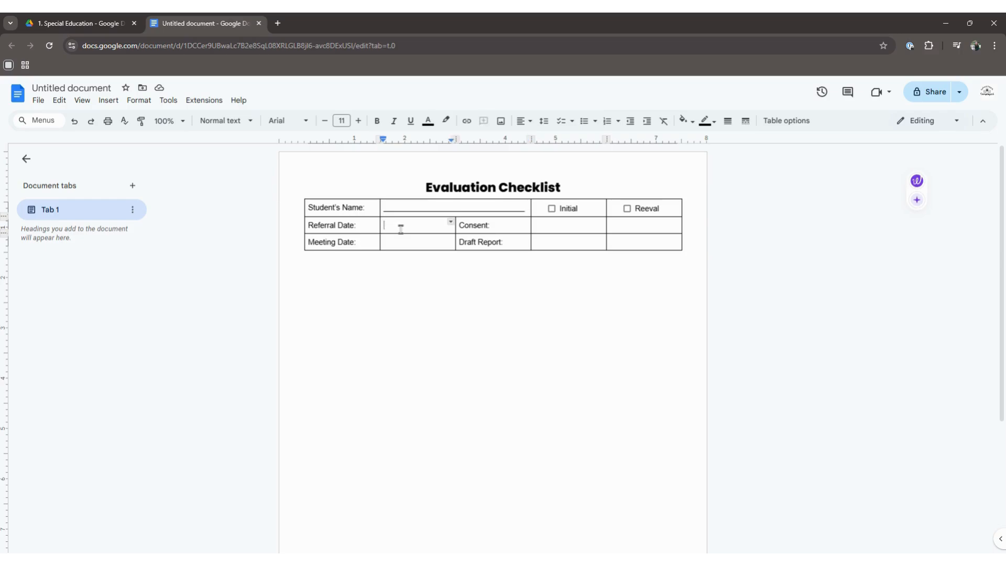
{"action": "type", "text": "________________"}
{"action": "key", "text": "BackSpace"}
{"action": "left_click_drag", "start_coordinate": [384, 225], "coordinate": [448, 226]}
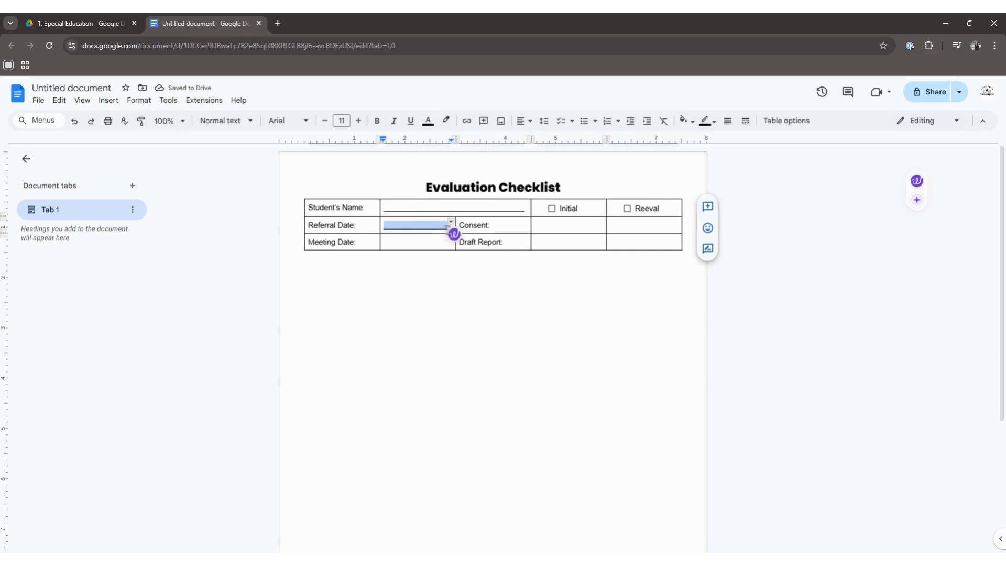
{"action": "key", "text": "ctrl+c"}
{"action": "left_click", "coordinate": [422, 241]}
{"action": "key", "text": "ctrl+v"}
{"action": "left_click", "coordinate": [551, 223]}
{"action": "key", "text": "ctrl+v"}
{"action": "left_click", "coordinate": [552, 240]}
{"action": "key", "text": "ctrl+v"}
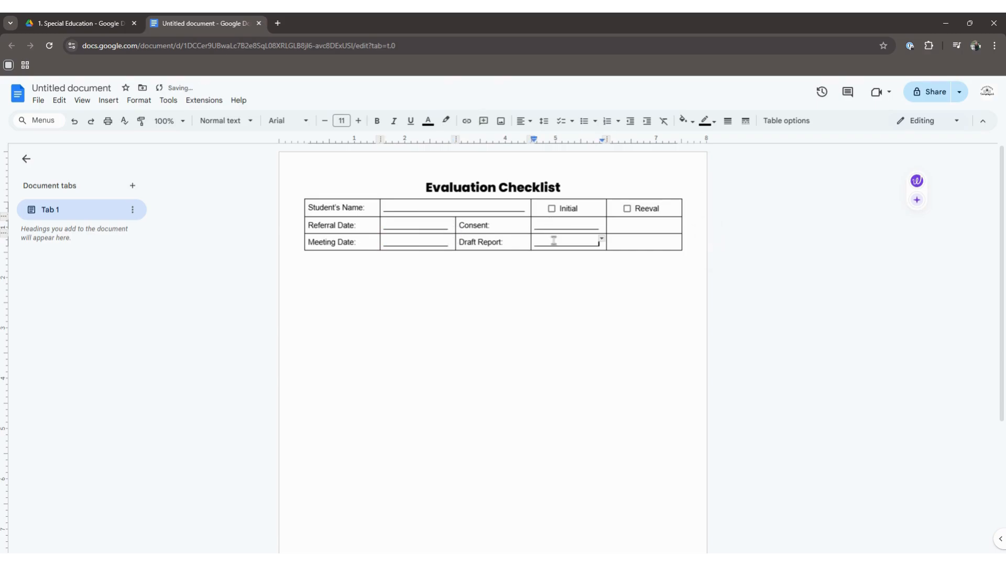
Make the student details table's borders invisible by setting the border width of all cells to 0pt
{"action": "left_click_drag", "start_coordinate": [666, 241], "coordinate": [340, 201]}
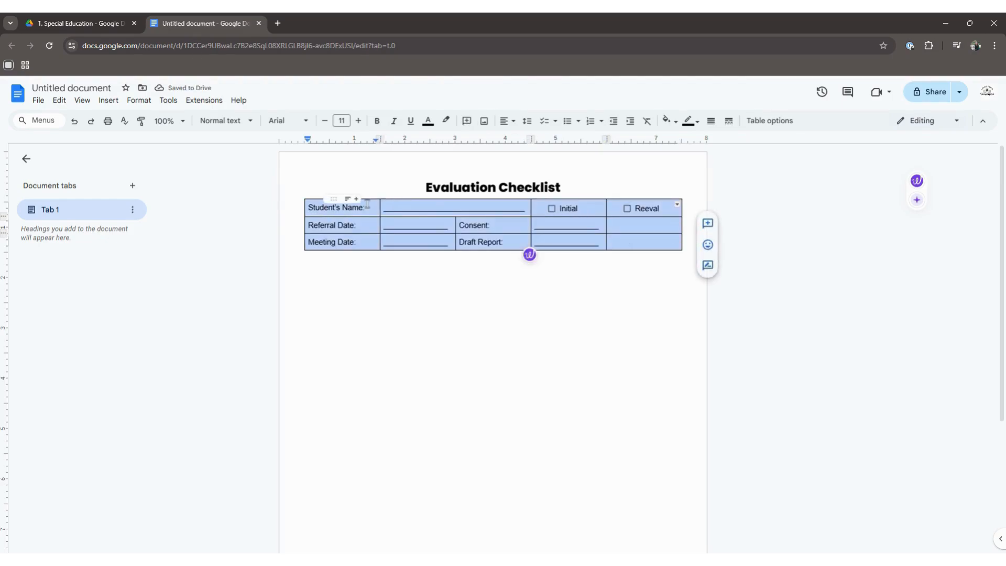
{"action": "left_click", "coordinate": [711, 121]}
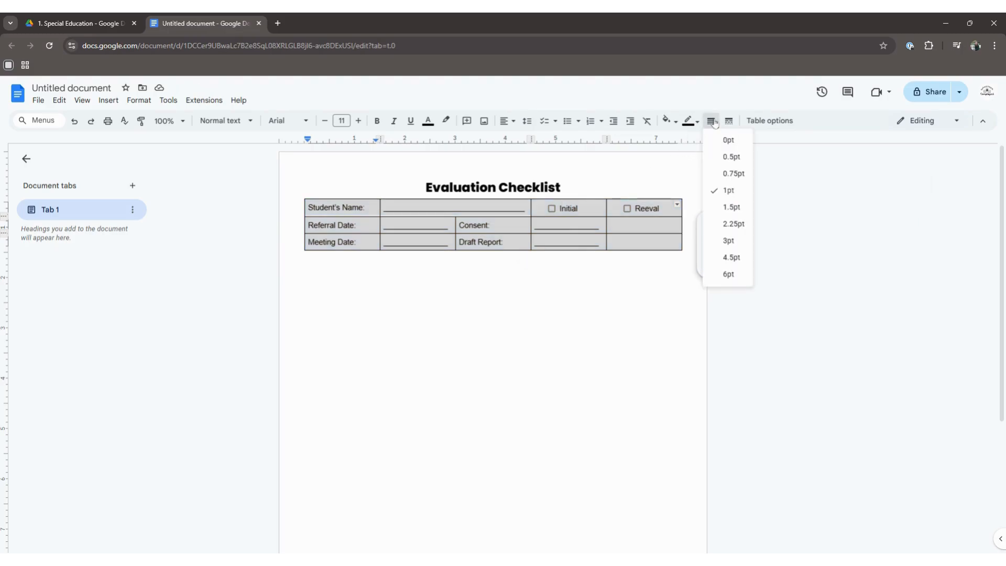
{"action": "left_click", "coordinate": [729, 140]}
Insert a 5 x 5 table below the student details, separated from them by a single blank line
{"action": "left_click", "coordinate": [529, 265]}
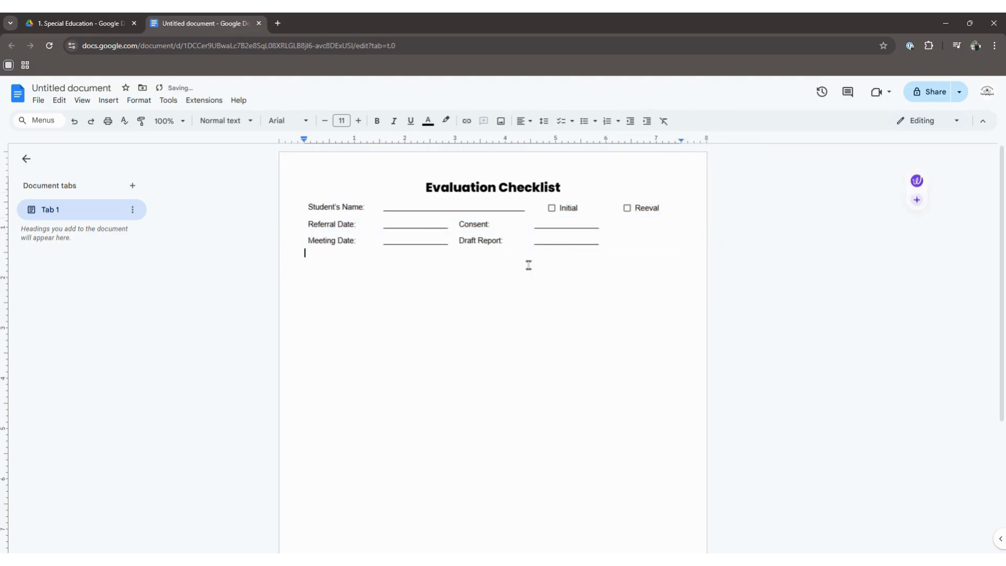
{"action": "key", "text": "Return"}
{"action": "left_click", "coordinate": [114, 103]}
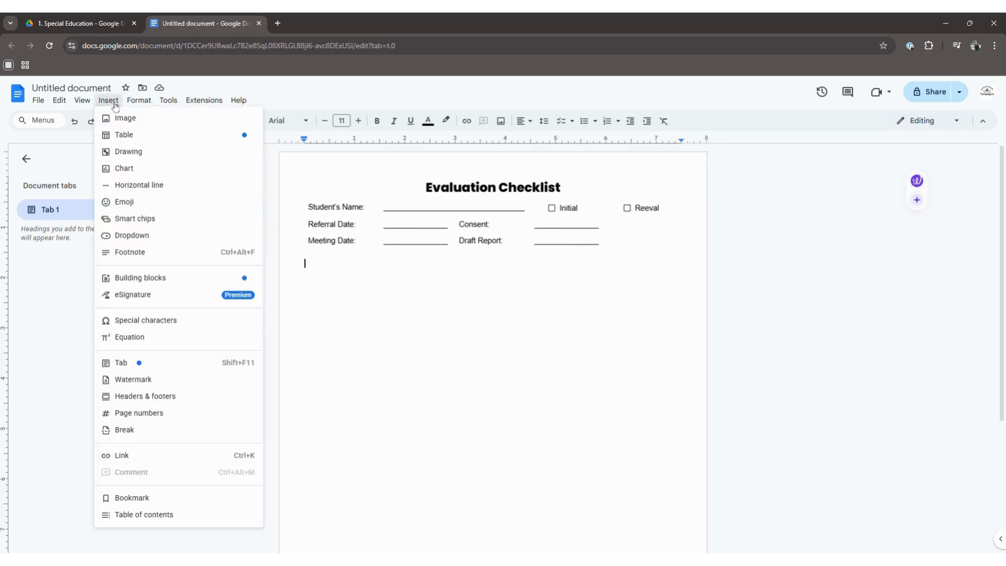
{"action": "mouse_move", "coordinate": [131, 135]}
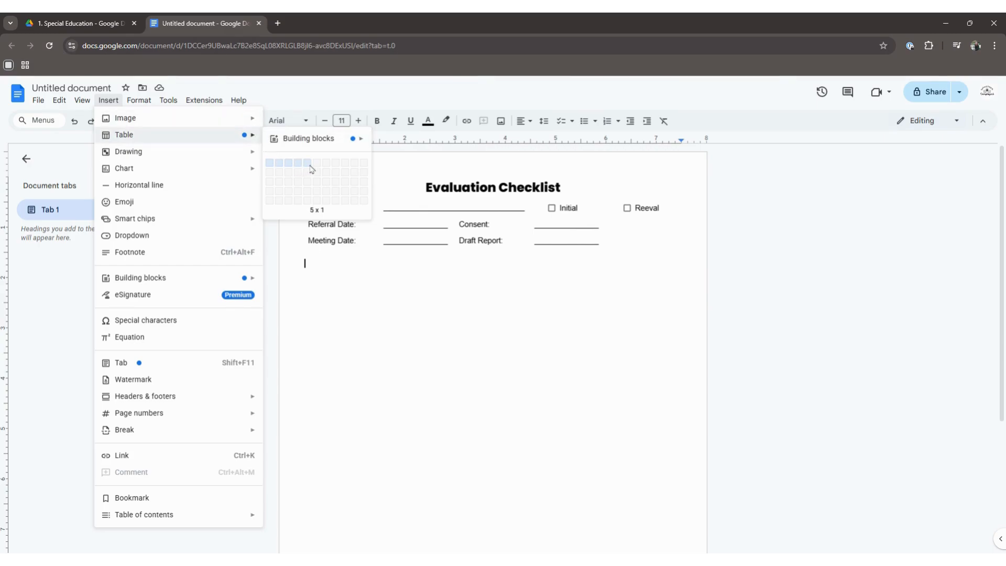
{"action": "left_click", "coordinate": [311, 203]}
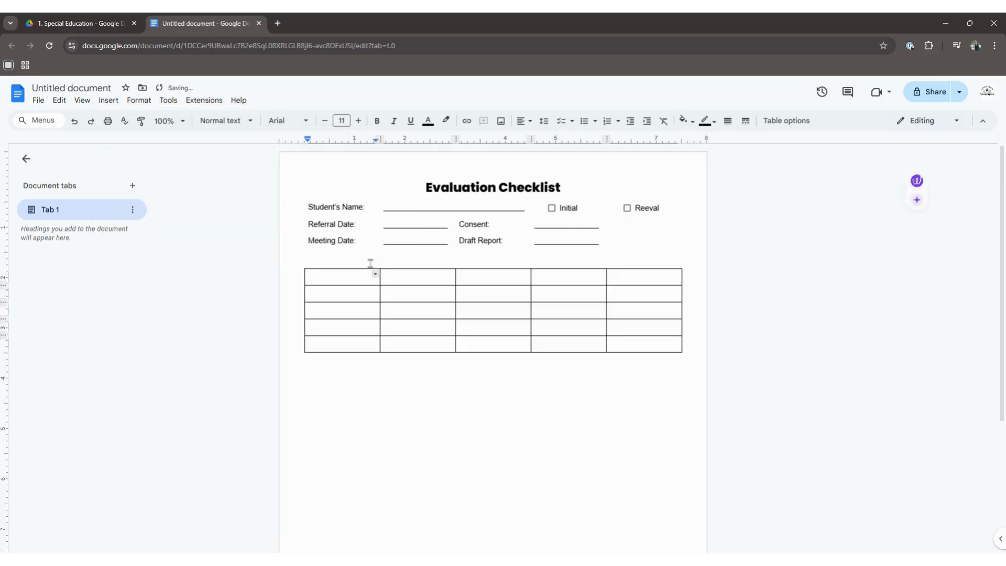
{"action": "key", "text": "BackSpace"}
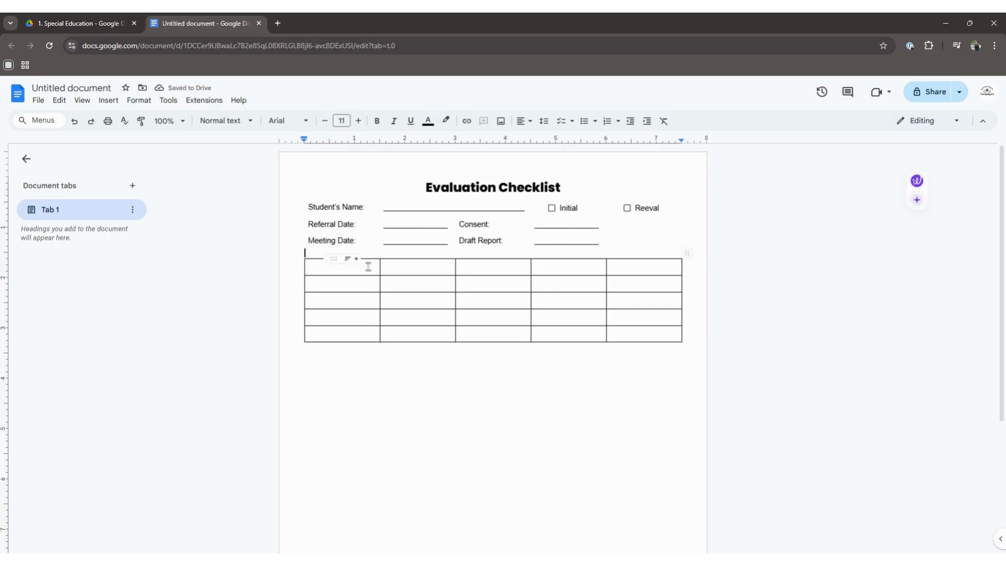
Enter the headers "Area", "Assessment" and "Evaluator" in the first three columns of the new table
{"action": "left_click", "coordinate": [369, 267]}
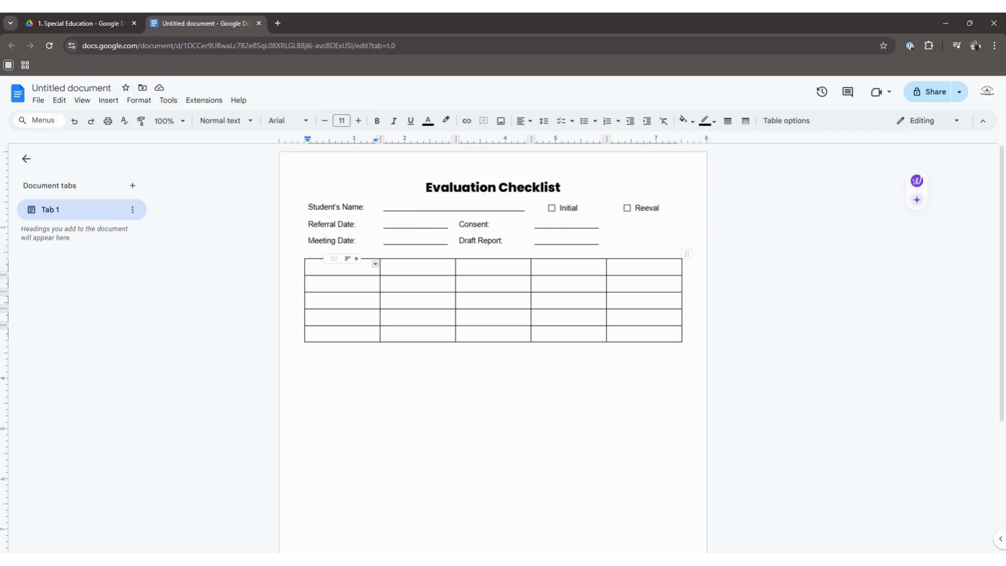
{"action": "type", "text": "Area"}
{"action": "key", "text": "Tab"}
{"action": "type", "text": "A"}
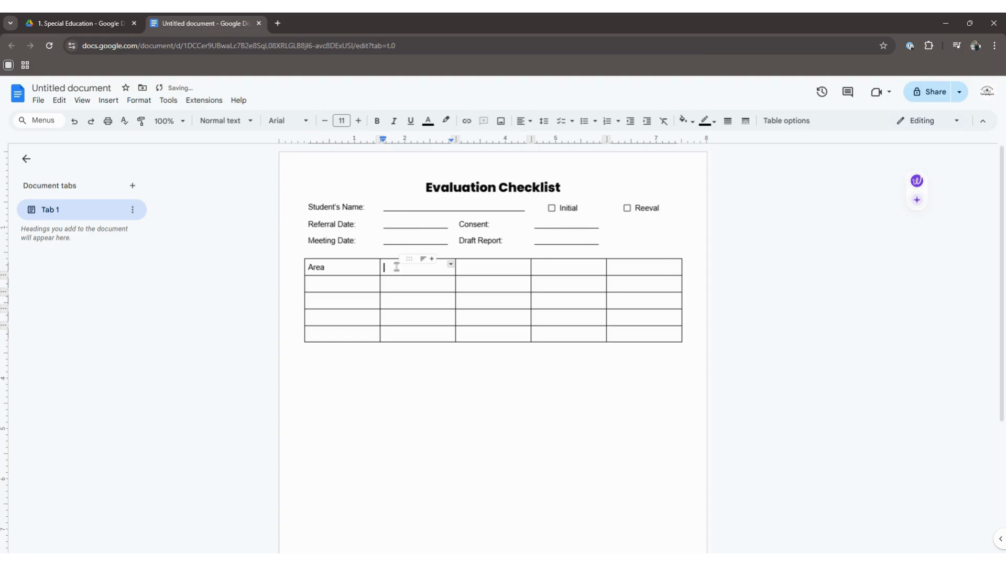
{"action": "type", "text": "seessment"}
{"action": "key", "text": "Tab"}
{"action": "type", "text": "Evalutor"}
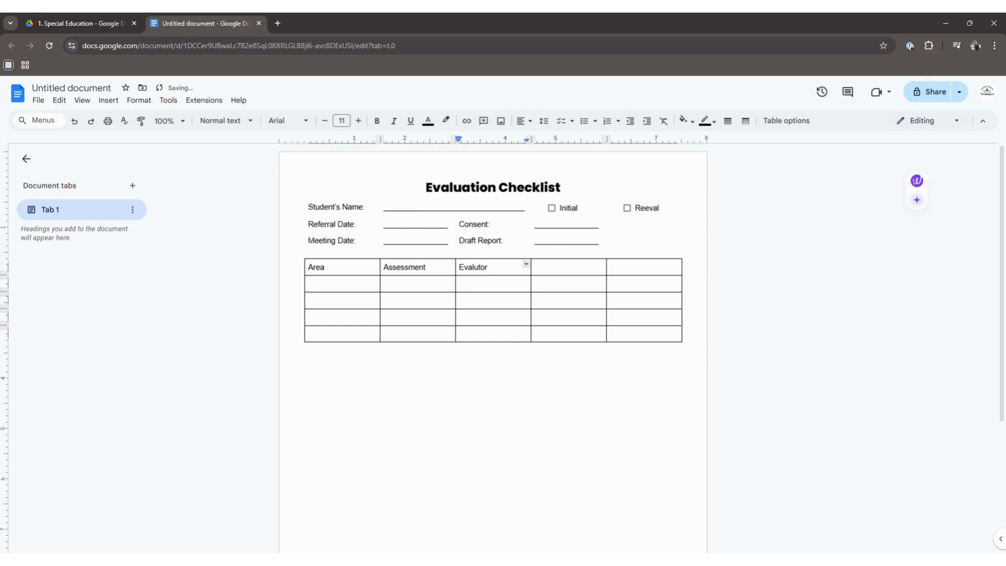
{"action": "left_click", "coordinate": [480, 268]}
{"action": "type", "text": "a"}
Enter the headers "Done?" and "Report?" in the table's last two columns
{"action": "left_click", "coordinate": [507, 267]}
{"action": "left_click", "coordinate": [557, 265]}
{"action": "type", "text": "Done?"}
{"action": "left_click", "coordinate": [642, 269]}
{"action": "type", "text": "Report?"}
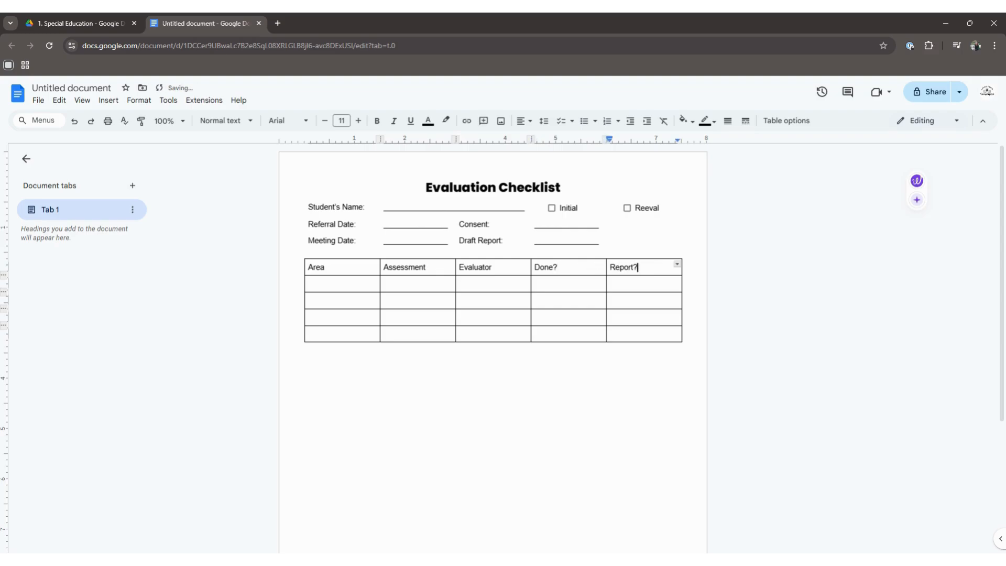
{"action": "left_click", "coordinate": [561, 267]}
{"action": "left_click", "coordinate": [651, 266]}
Add an empty checkbox without strikethrough under "Done?" and another under "Report?" in the first row below the headers
{"action": "left_click", "coordinate": [592, 285]}
{"action": "left_click", "coordinate": [593, 276]}
{"action": "left_click", "coordinate": [588, 285]}
{"action": "left_click", "coordinate": [573, 122]}
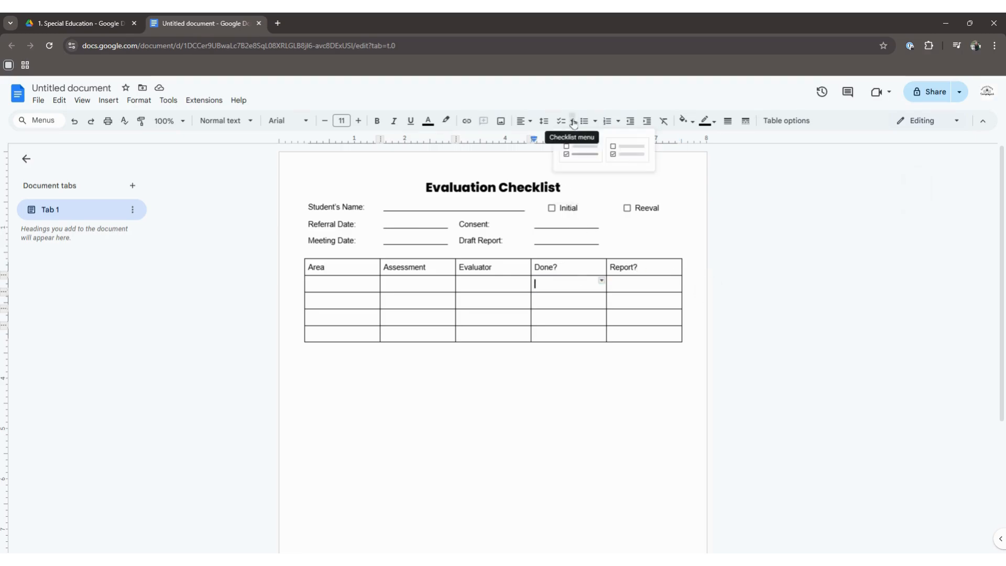
{"action": "left_click", "coordinate": [620, 159]}
{"action": "left_click", "coordinate": [623, 285]}
{"action": "left_click", "coordinate": [573, 121]}
{"action": "left_click", "coordinate": [621, 158]}
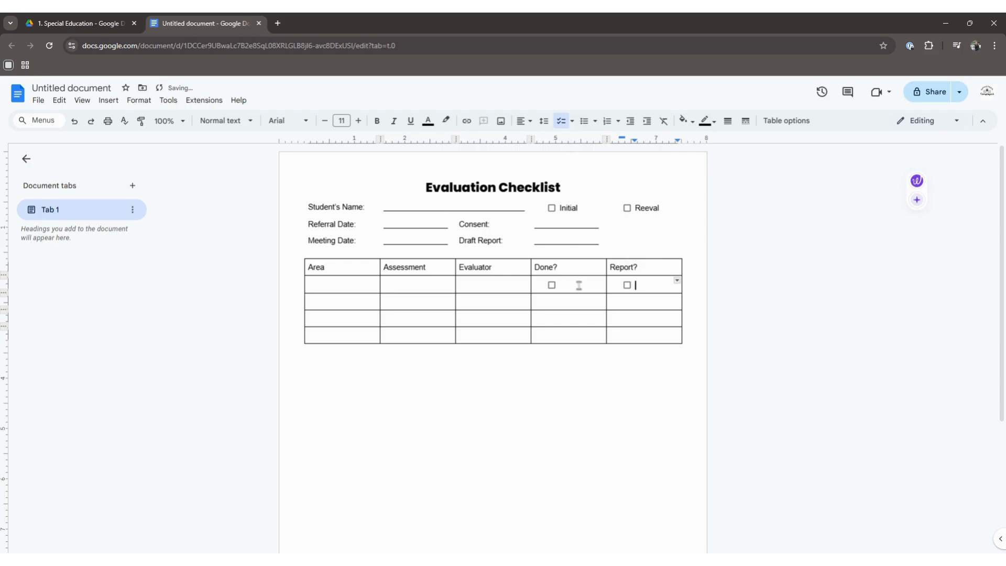
Copy the "Done?" and "Report?" checkboxes into the three remaining rows of the table
{"action": "left_click_drag", "start_coordinate": [579, 285], "coordinate": [646, 283]}
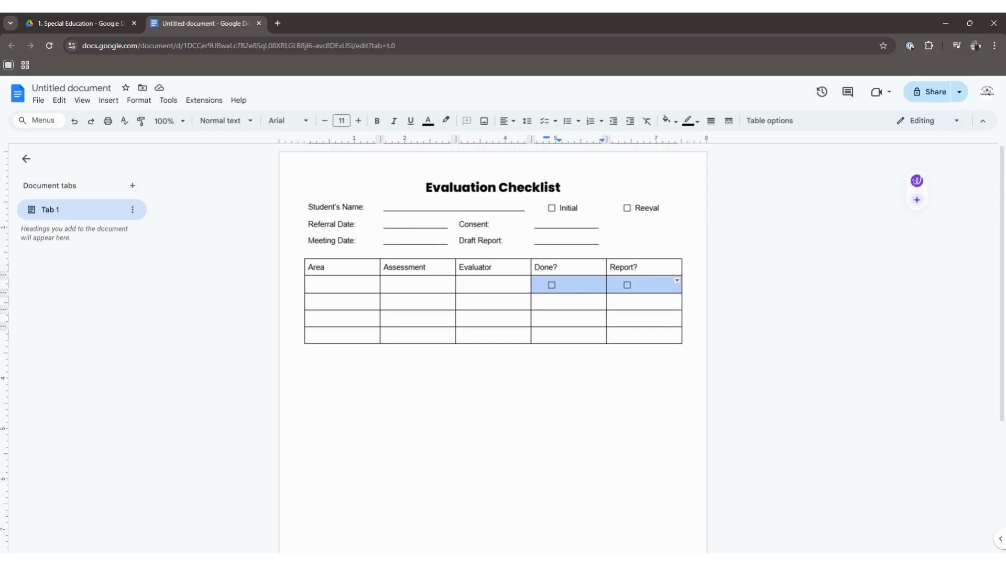
{"action": "left_click", "coordinate": [579, 302]}
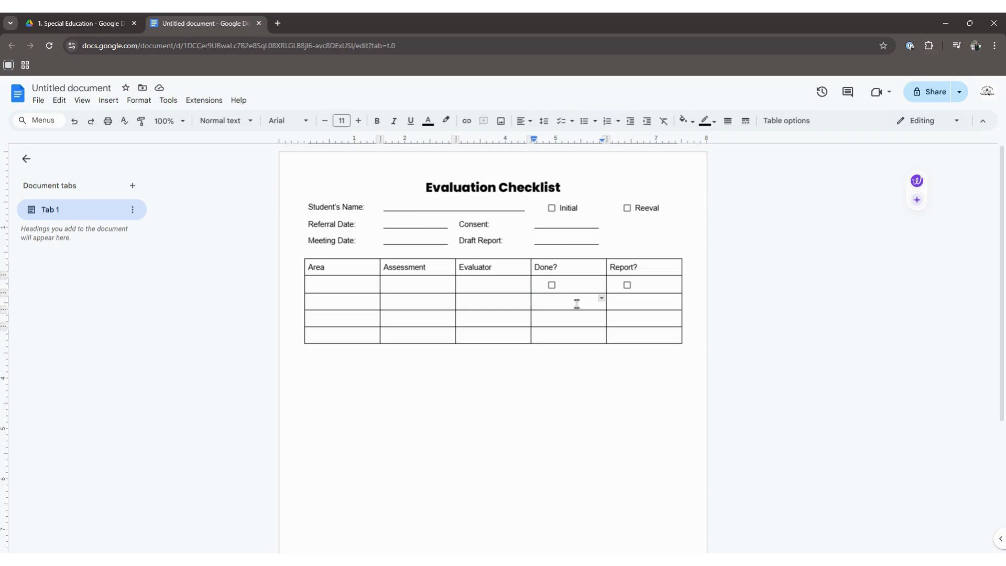
{"action": "left_click_drag", "start_coordinate": [576, 304], "coordinate": [644, 335]}
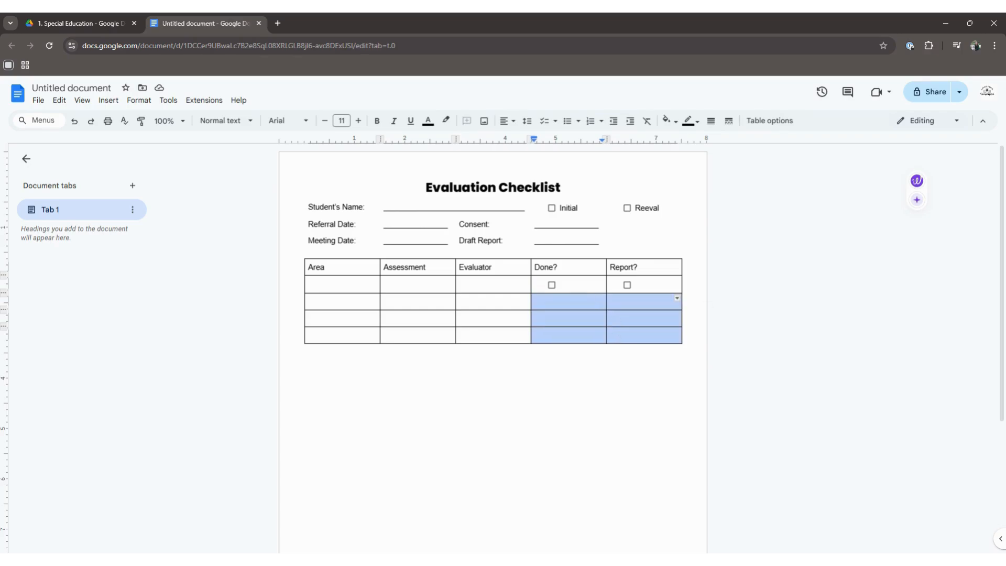
{"action": "key", "text": "ctrl+shift+9"}
{"action": "left_click", "coordinate": [648, 321]}
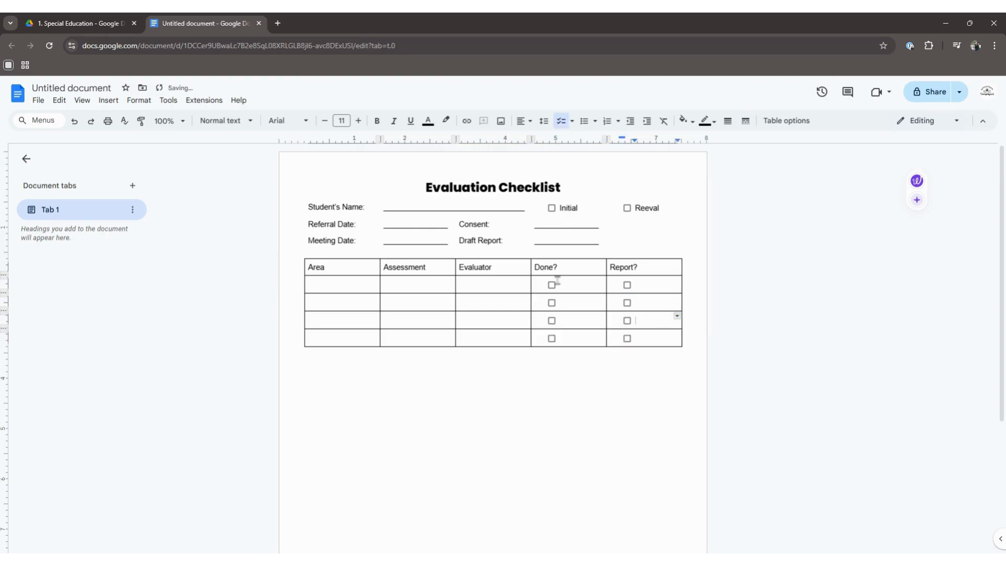
{"action": "left_click", "coordinate": [527, 275]}
{"action": "left_click", "coordinate": [510, 268]}
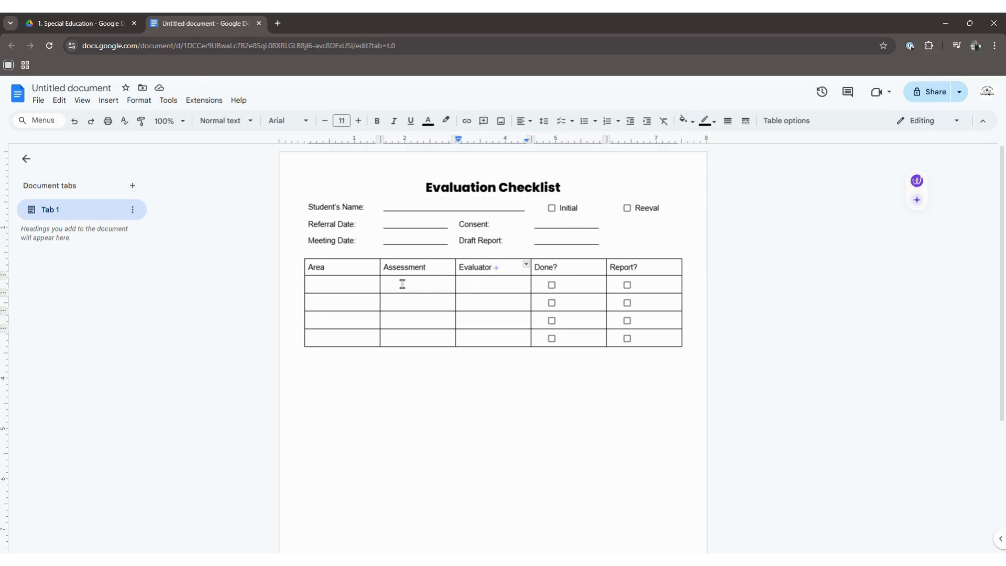
Add the checkbox items "Motor" and "Speech" without strikethrough in the first two rows under "Area"
{"action": "double_click", "coordinate": [330, 283]}
{"action": "left_click", "coordinate": [330, 282]}
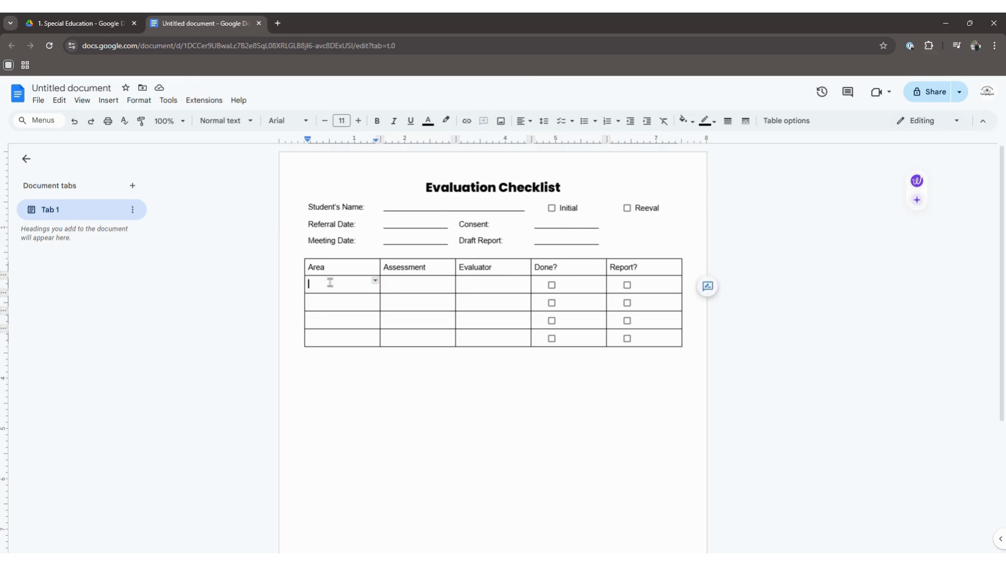
{"action": "left_click", "coordinate": [572, 121]}
{"action": "left_click", "coordinate": [613, 153]}
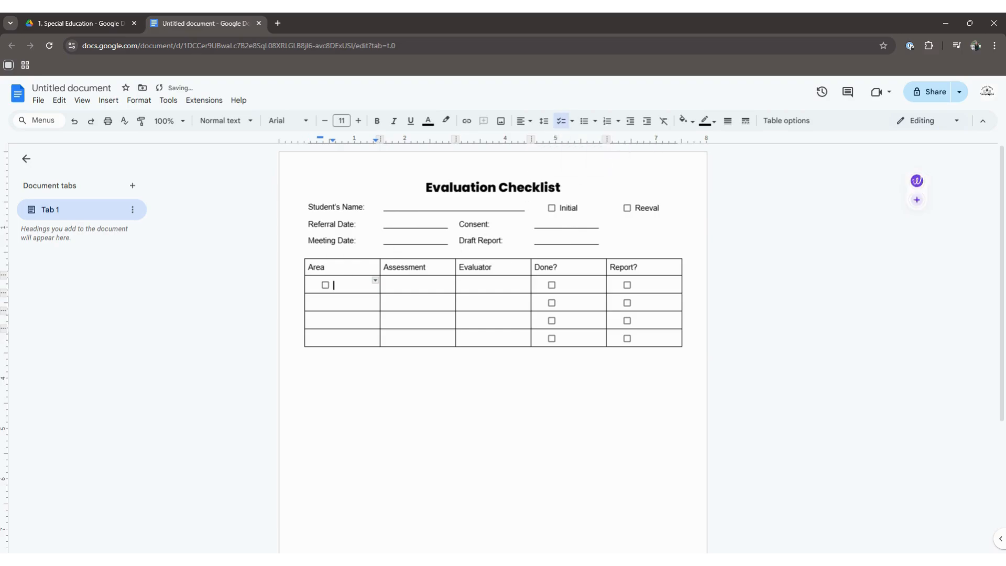
{"action": "type", "text": "Motor"}
{"action": "left_click", "coordinate": [368, 299]}
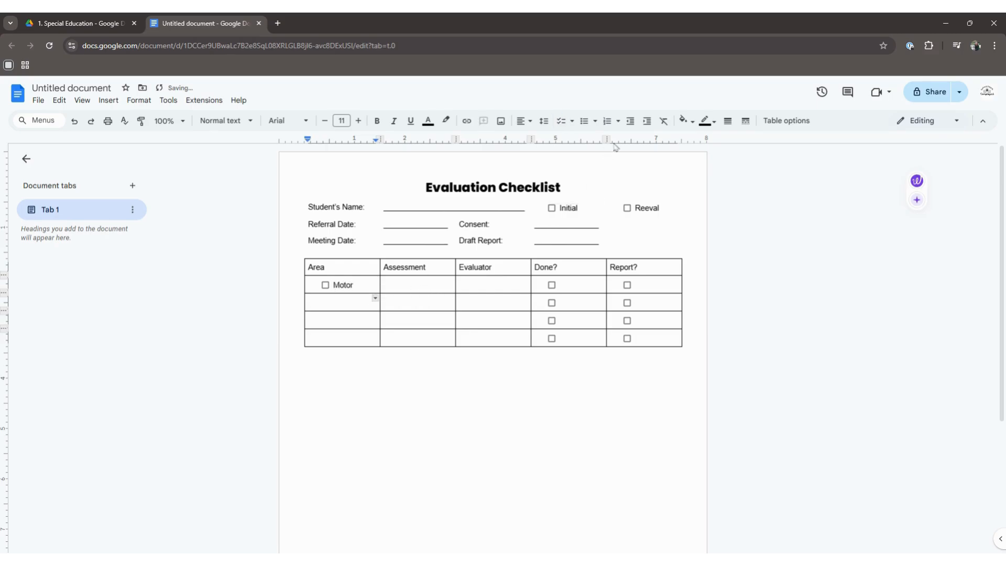
{"action": "left_click", "coordinate": [573, 121]}
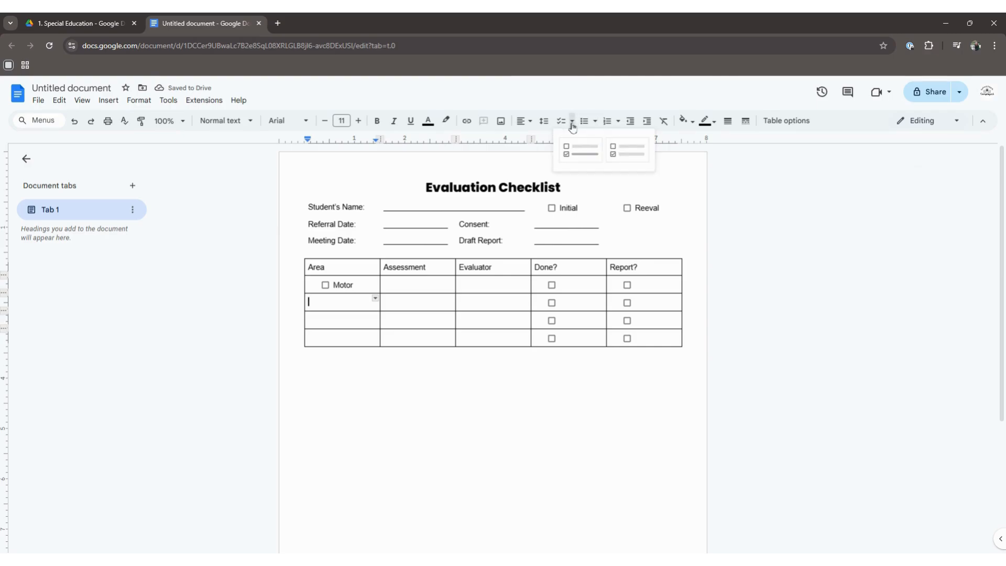
{"action": "left_click", "coordinate": [615, 151]}
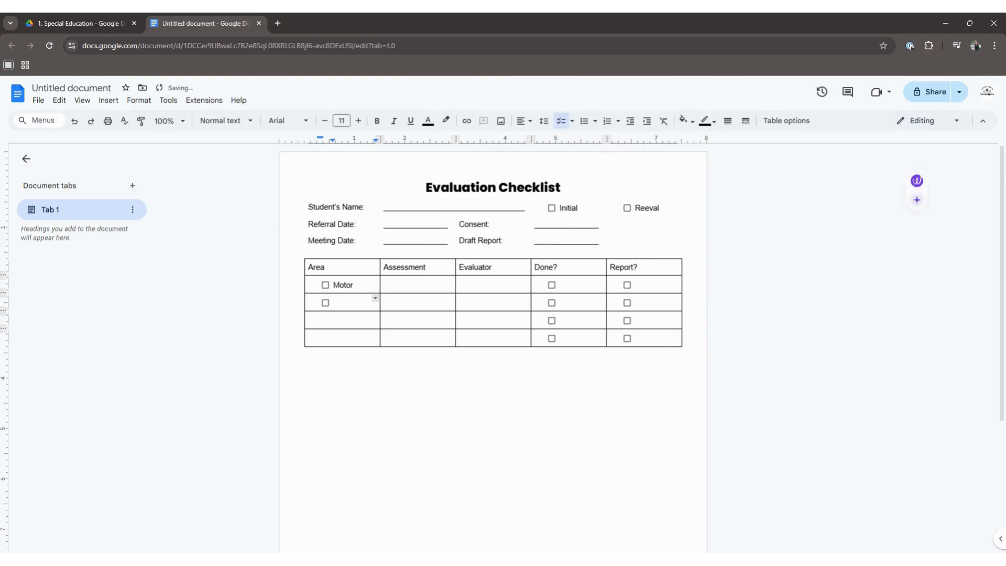
{"action": "type", "text": "Speech"}
Add the checkbox items "Language" and "Cognition" without strikethrough in the next two rows of the Area column
{"action": "left_click", "coordinate": [325, 318]}
{"action": "left_click", "coordinate": [574, 122]}
{"action": "left_click", "coordinate": [632, 152]}
{"action": "type", "text": "Language"}
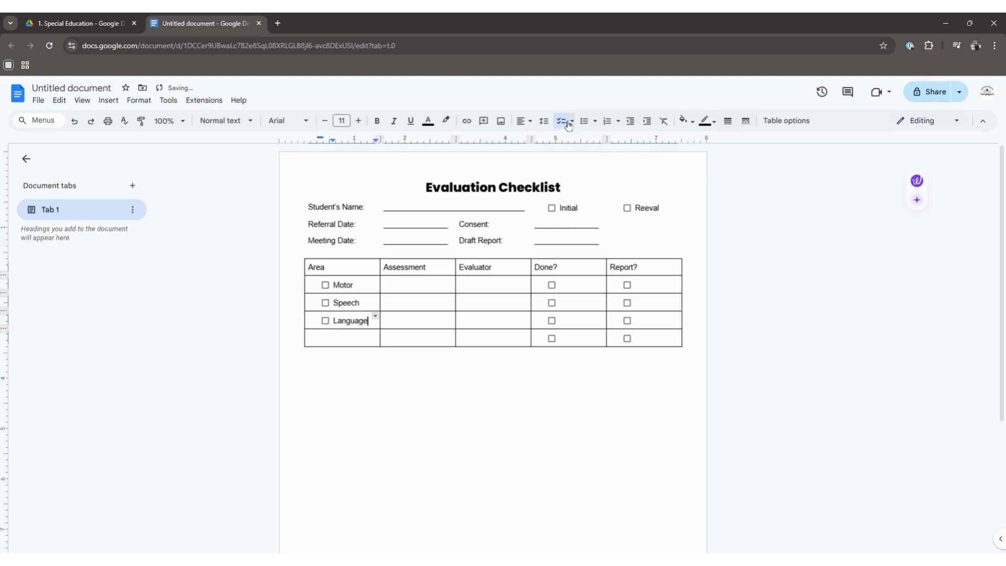
{"action": "left_click", "coordinate": [367, 336]}
{"action": "left_click", "coordinate": [572, 121]}
{"action": "left_click", "coordinate": [638, 156]}
{"action": "type", "text": "Cognition"}
Insert three rows below the Cognition row
{"action": "left_click_drag", "start_coordinate": [360, 302], "coordinate": [631, 339]}
{"action": "right_click", "coordinate": [648, 325]}
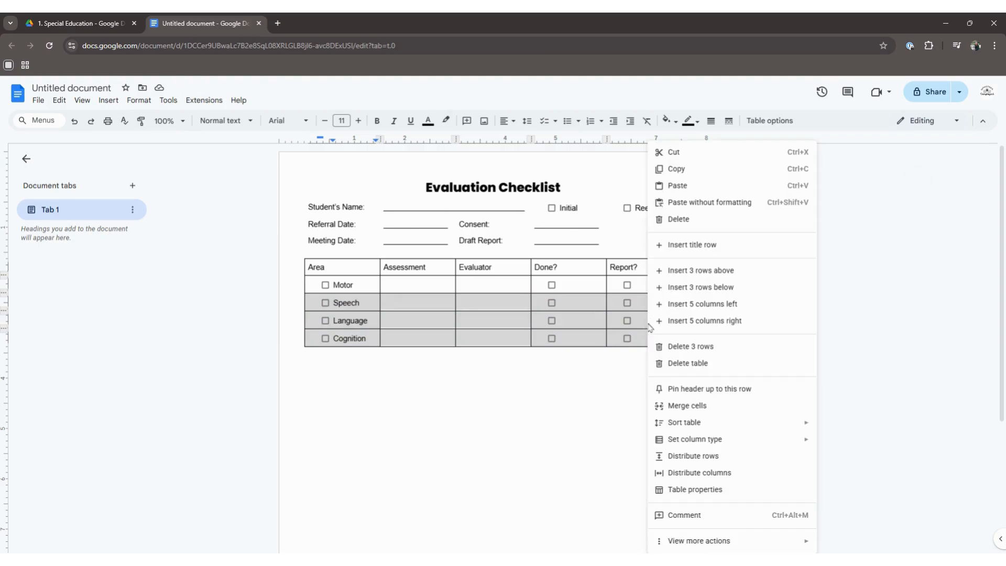
{"action": "left_click", "coordinate": [676, 287]}
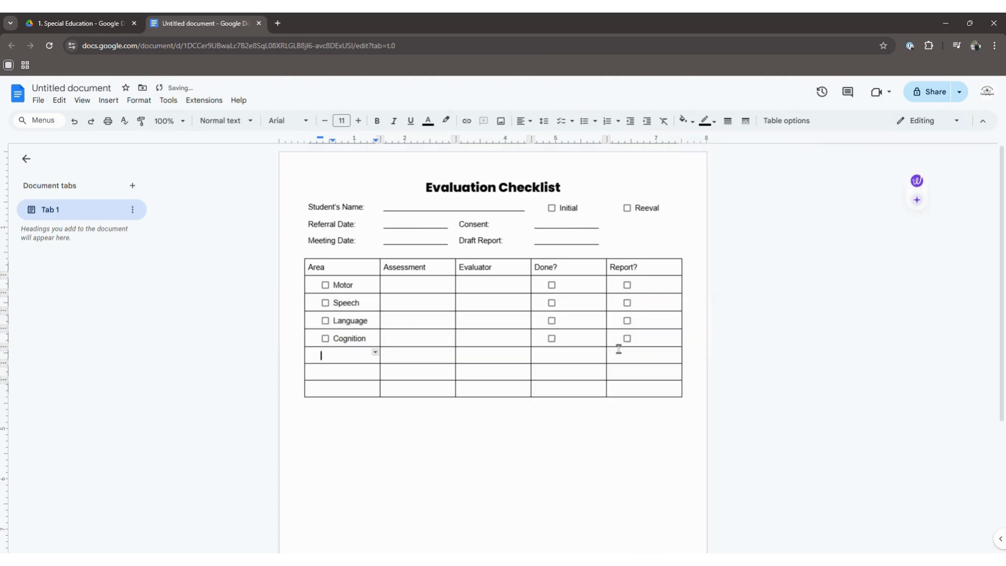
Add the checkbox item "Academics" in the Area cell below Cognition
{"action": "left_click", "coordinate": [573, 122]}
{"action": "left_click", "coordinate": [622, 155]}
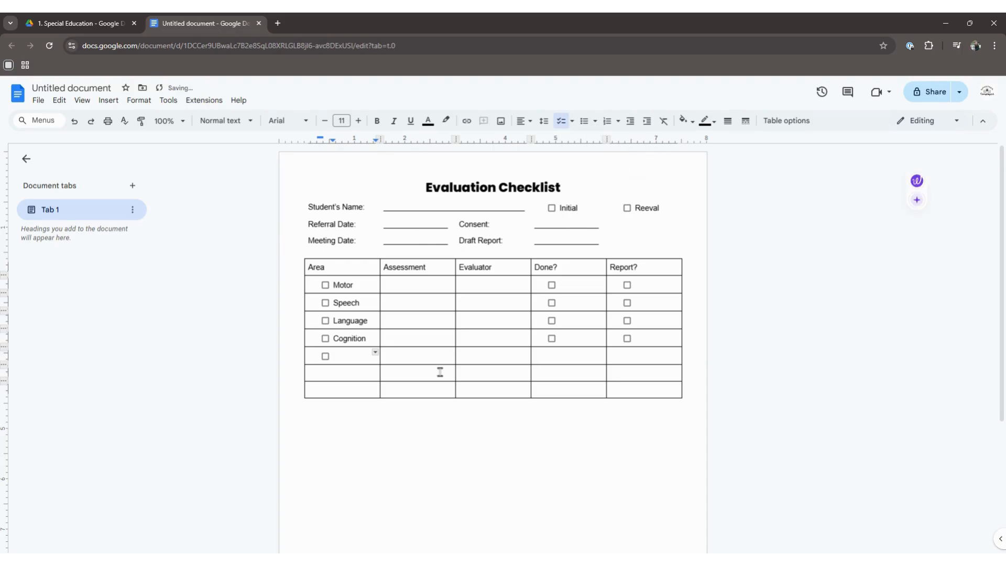
{"action": "type", "text": "Academics"}
Add the checkbox item "Social Emotional" in the Area cell below Academics
{"action": "key", "text": "Down"}
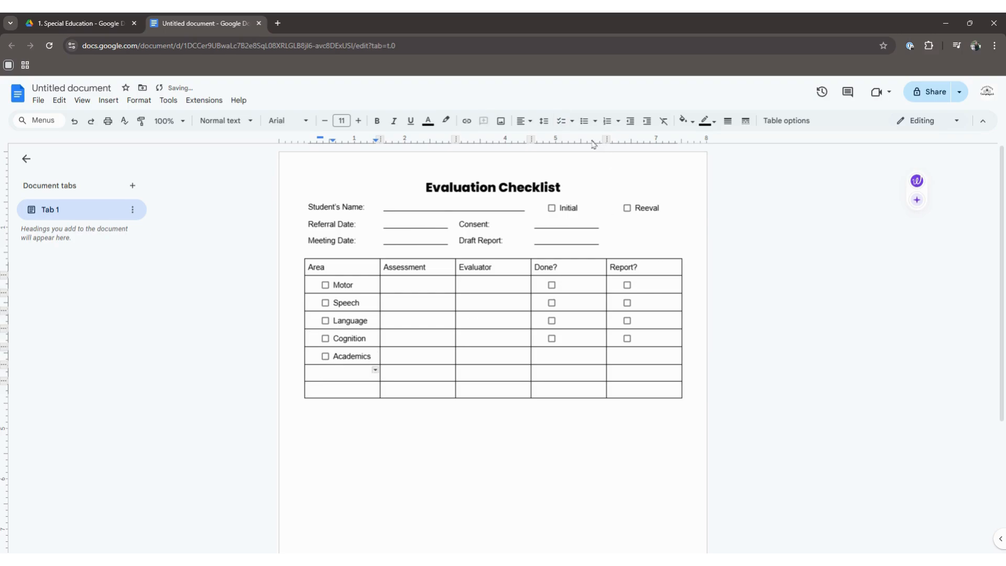
{"action": "left_click", "coordinate": [572, 121]}
{"action": "left_click", "coordinate": [622, 156]}
{"action": "type", "text": "Social Emotioina"}
{"action": "key", "text": "BackSpace"}
{"action": "key", "text": "BackSpace"}
{"action": "key", "text": "BackSpace"}
{"action": "key", "text": "BackSpace"}
{"action": "key", "text": "BackSpace"}
{"action": "type", "text": "tional"}
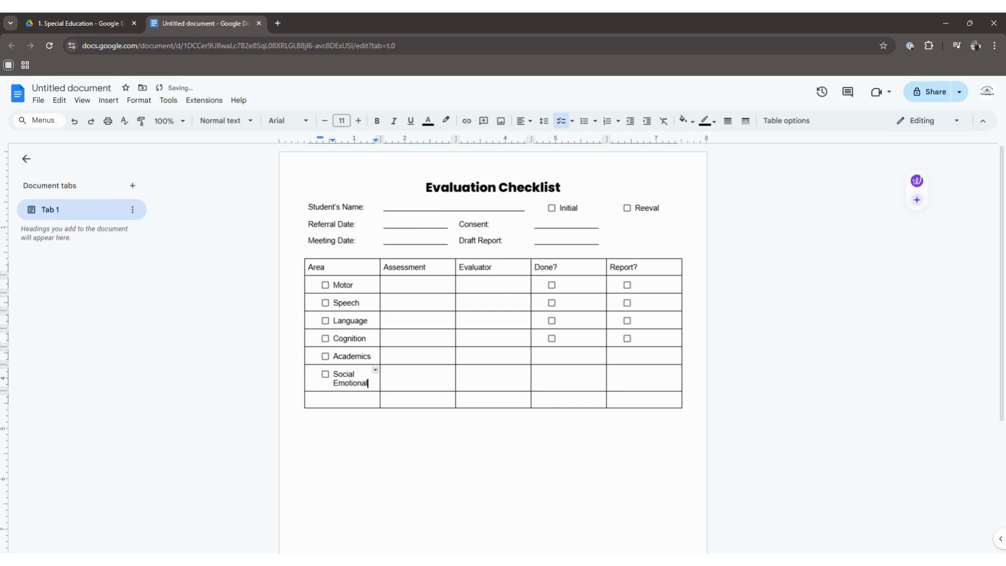
Copy the Cognition row's "Done?" and "Report?" checkboxes into the three rows beneath it
{"action": "left_click_drag", "start_coordinate": [584, 341], "coordinate": [646, 339]}
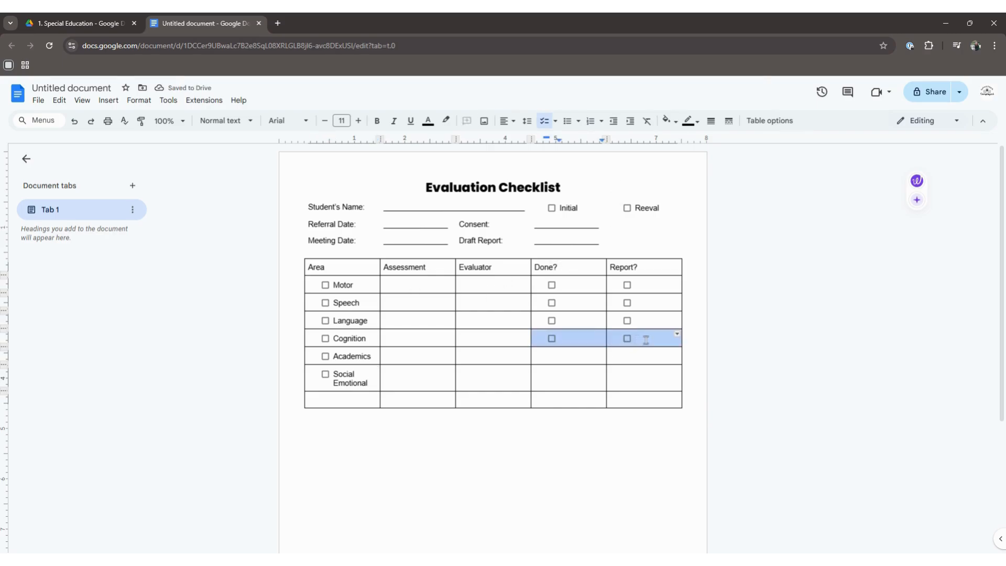
{"action": "left_click_drag", "start_coordinate": [582, 353], "coordinate": [644, 400]}
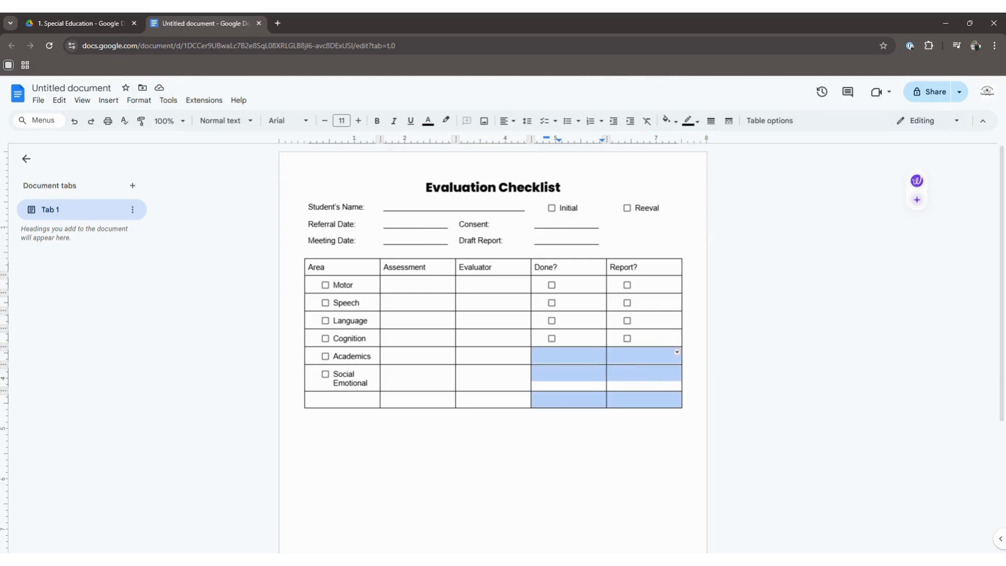
{"action": "key", "text": "ctrl+v"}
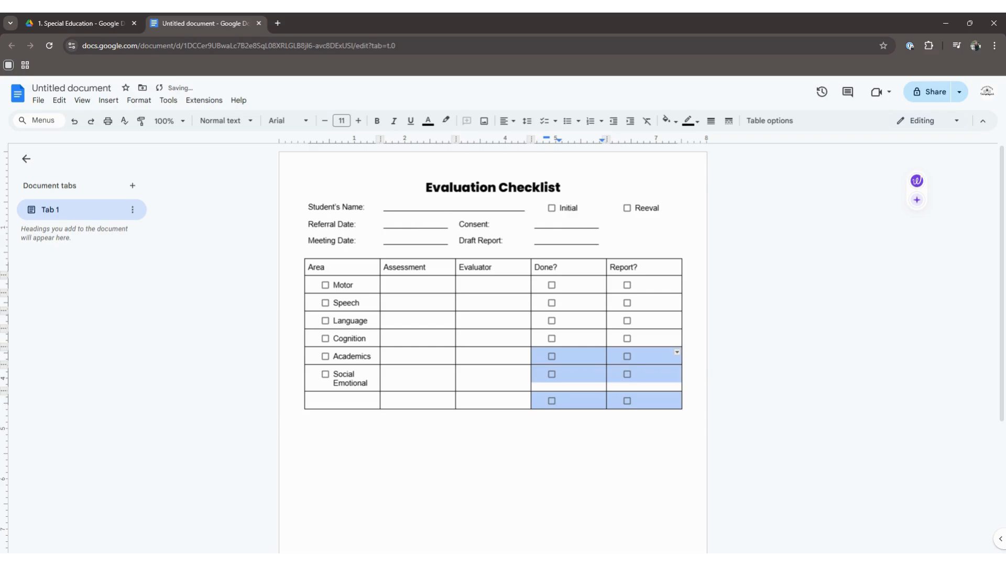
Add the checkbox item "FBA" in the Area cell of the last row
{"action": "left_click", "coordinate": [353, 397]}
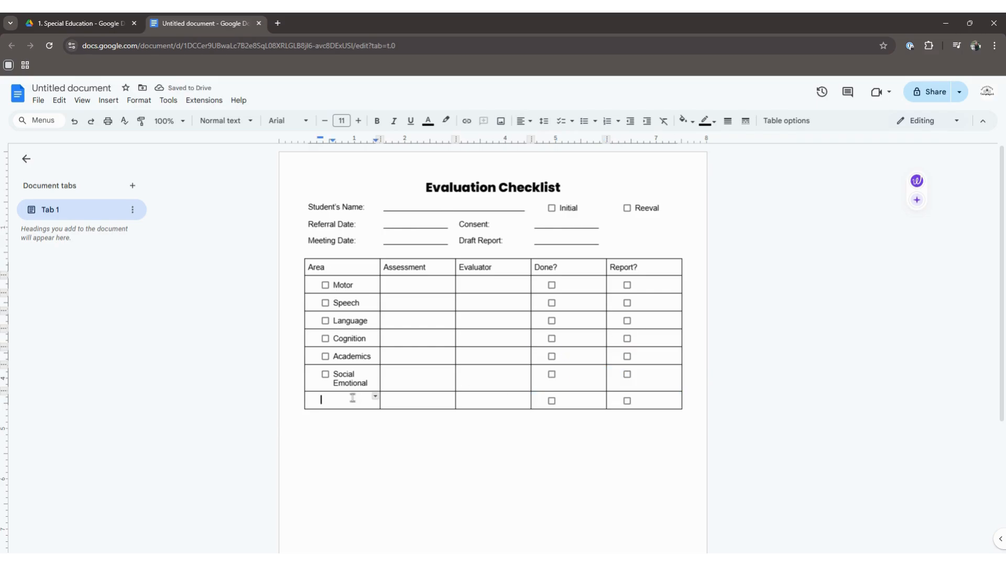
{"action": "left_click", "coordinate": [572, 121]}
{"action": "left_click", "coordinate": [631, 151]}
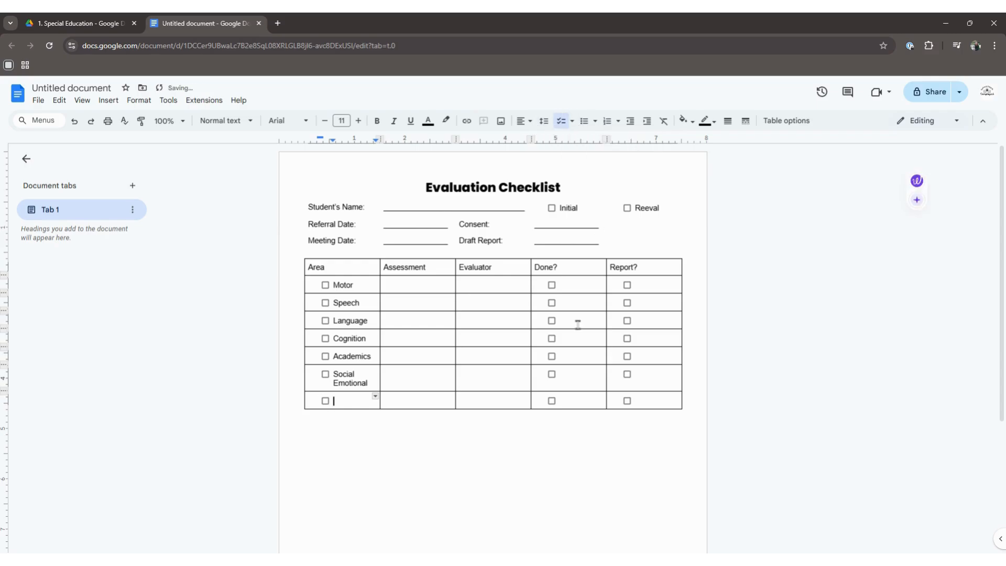
{"action": "type", "text": "FBA"}
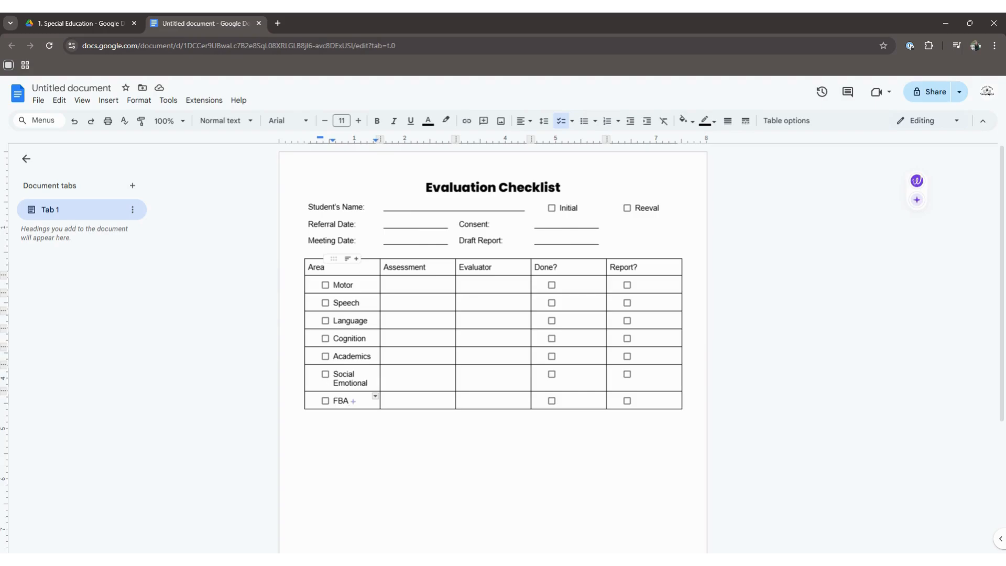
Shade the header row of the assessment table, from Area to Report?, light gray
{"action": "left_click_drag", "start_coordinate": [362, 266], "coordinate": [611, 256]}
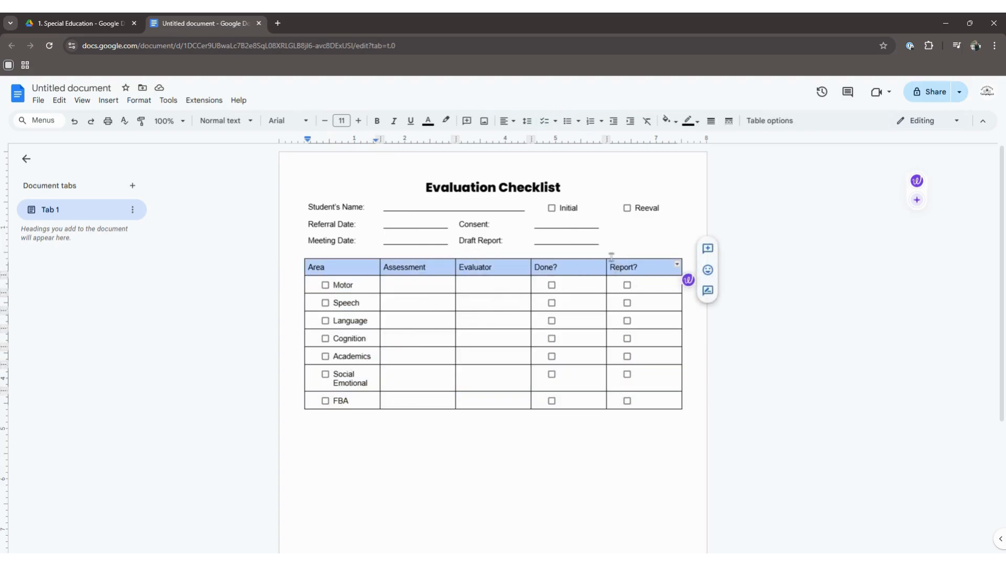
{"action": "left_click", "coordinate": [675, 124]}
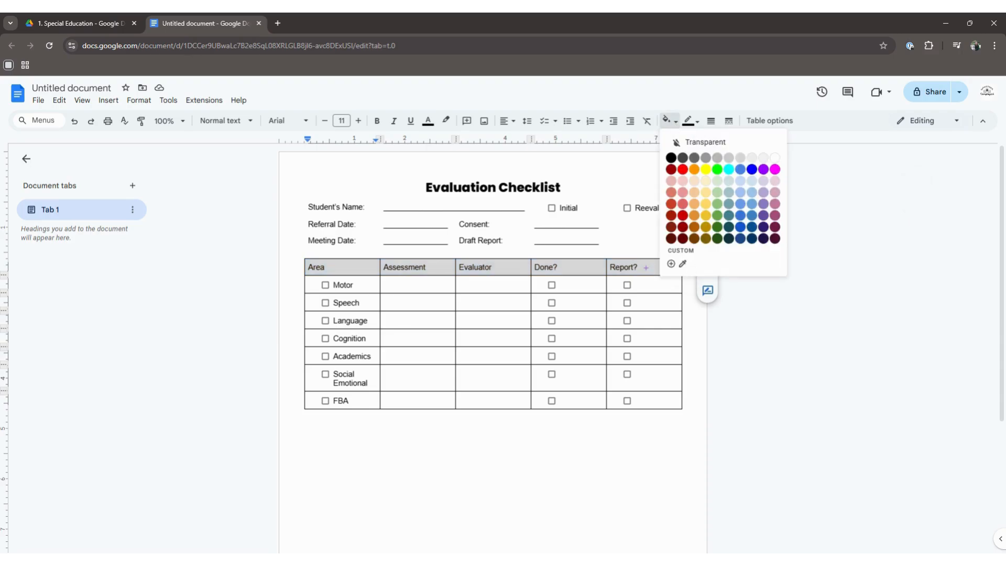
{"action": "left_click", "coordinate": [740, 168]}
{"action": "left_click", "coordinate": [429, 284]}
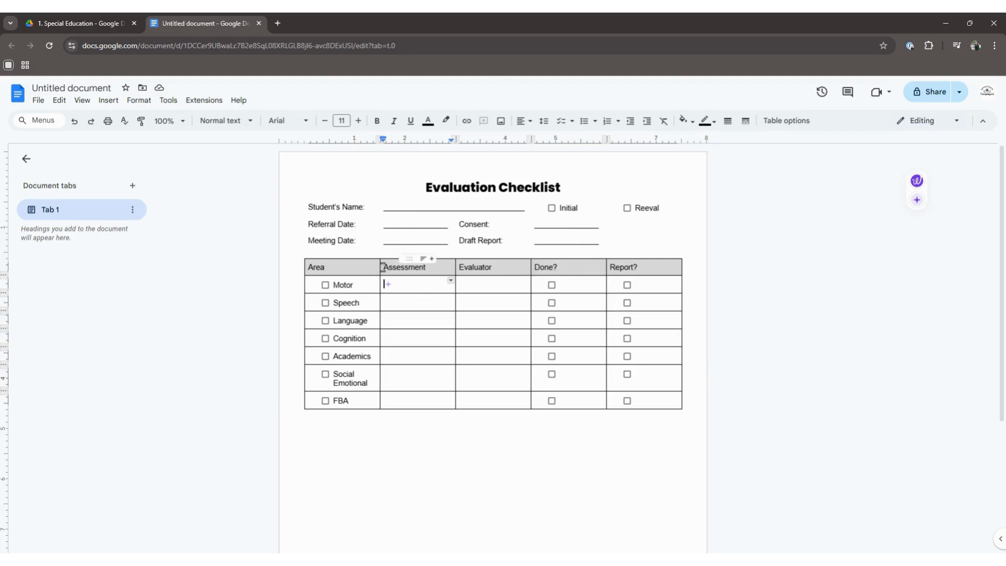
Widen the Area column to fit "Social Emotional" on one line, narrow Done? and Report? to their headings, and give the space to Assessment and Evaluator
{"action": "left_click_drag", "start_coordinate": [380, 284], "coordinate": [397, 285]}
{"action": "left_click_drag", "start_coordinate": [455, 267], "coordinate": [645, 269]}
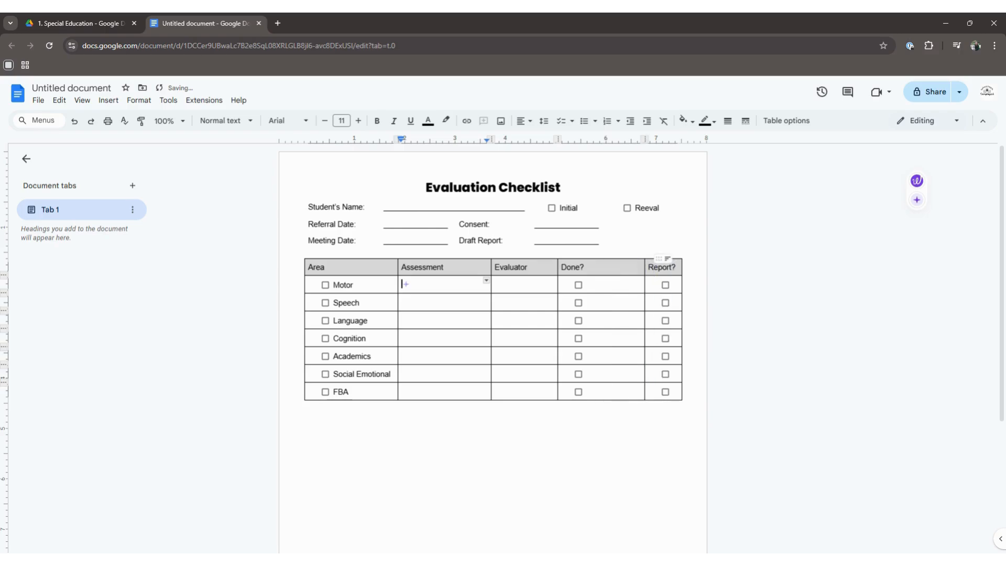
{"action": "left_click_drag", "start_coordinate": [558, 268], "coordinate": [609, 268]}
{"action": "left_click_drag", "start_coordinate": [491, 267], "coordinate": [504, 267]}
{"action": "left_click", "coordinate": [487, 266]}
Insert a table of one column and two rows below the assessment table, leaving only one blank line between them
{"action": "left_click", "coordinate": [382, 420]}
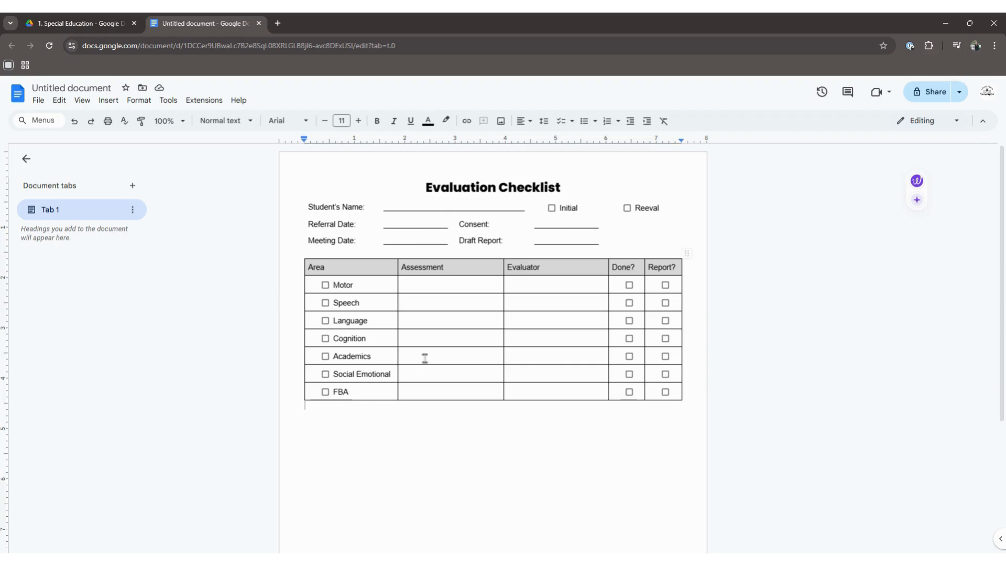
{"action": "key", "text": "Return"}
{"action": "left_click", "coordinate": [107, 100]}
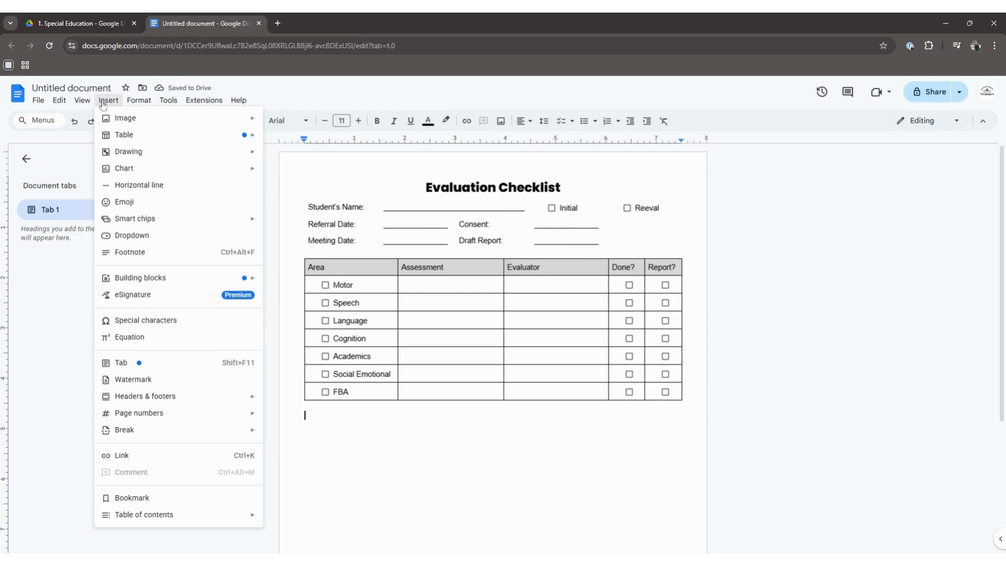
{"action": "mouse_move", "coordinate": [142, 135]}
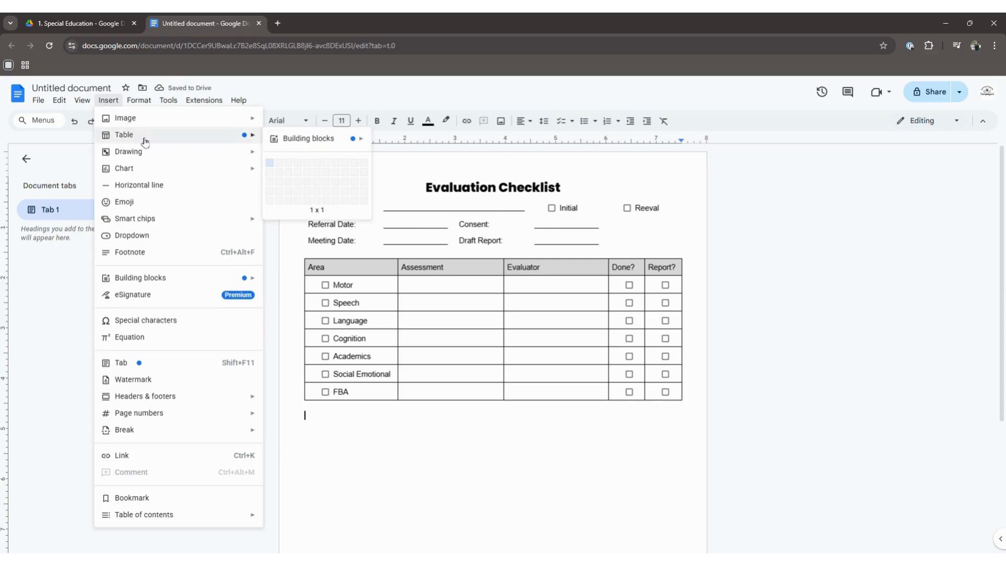
{"action": "left_click", "coordinate": [271, 173]}
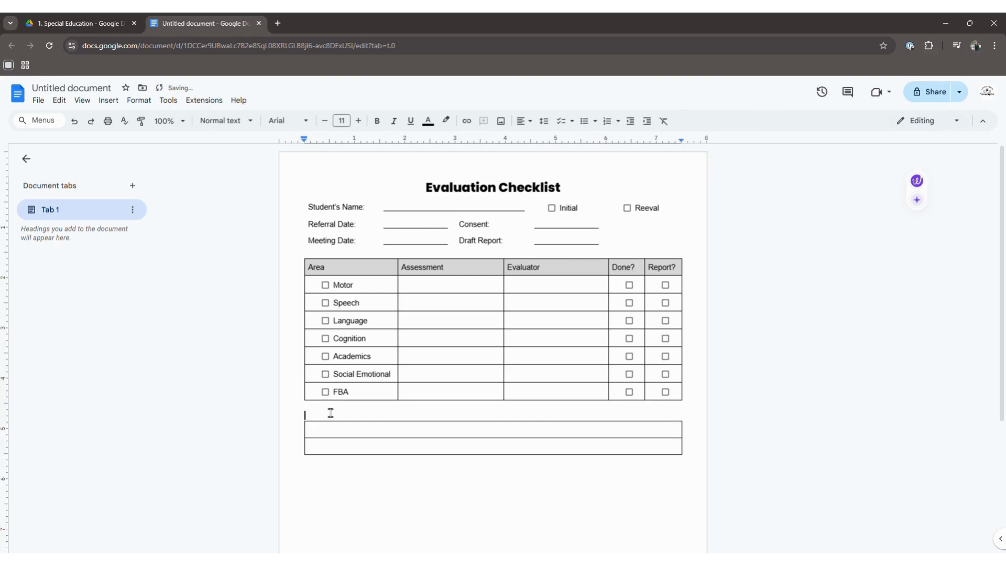
{"action": "key", "text": "Delete"}
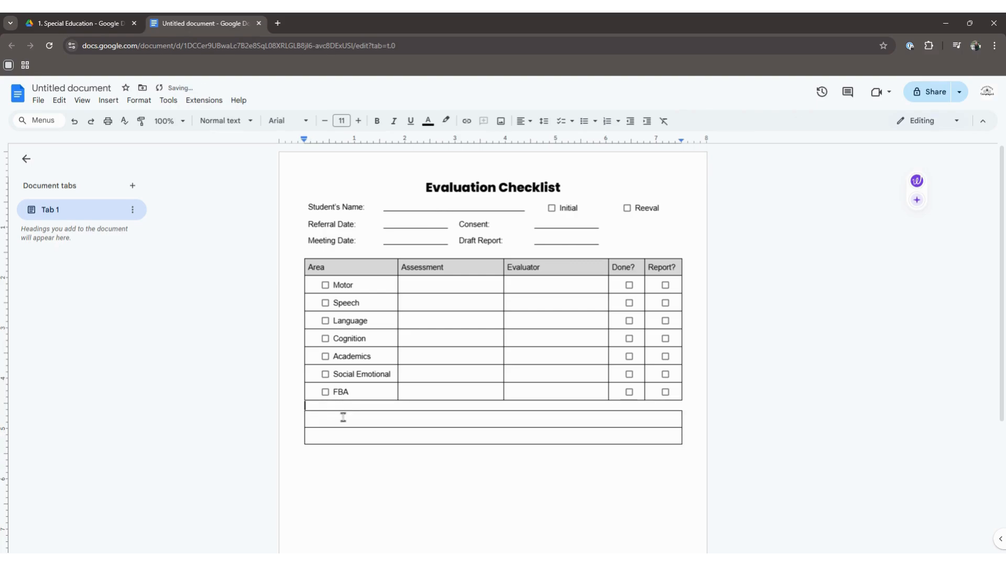
Enter the heading "Notes" in the new table's first row and shade that row light gray
{"action": "type", "text": "Notes"}
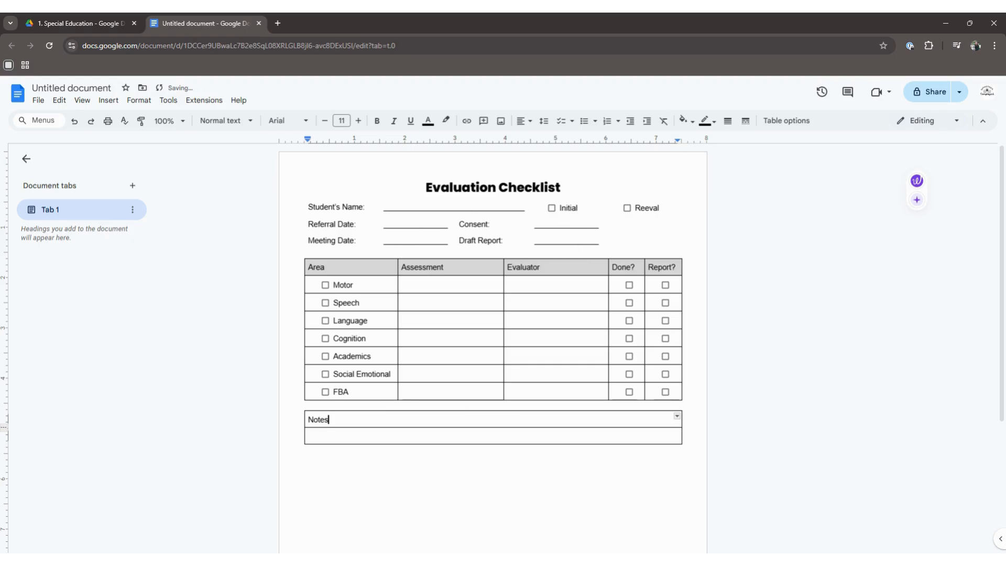
{"action": "left_click", "coordinate": [684, 120]}
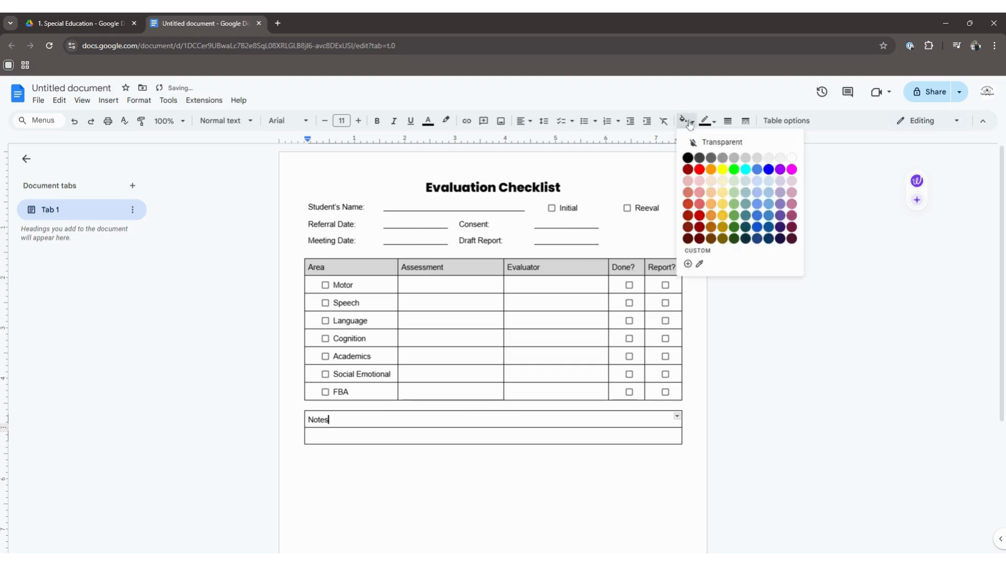
{"action": "left_click", "coordinate": [754, 158]}
Extend the empty cell under Notes with blank lines until it fills the rest of the page
{"action": "left_click", "coordinate": [359, 436]}
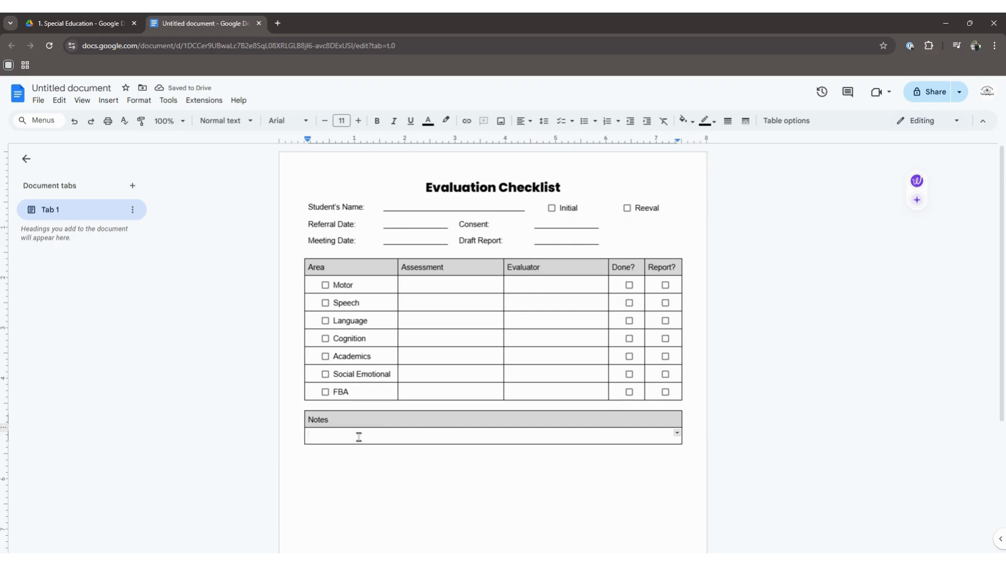
{"action": "key", "text": "Return"}
{"action": "key", "text": "Return"}
{"action": "key", "text": "Return"}
{"action": "key", "text": "Return"}
{"action": "key", "text": "Return"}
{"action": "key", "text": "Return"}
{"action": "key", "text": "Return"}
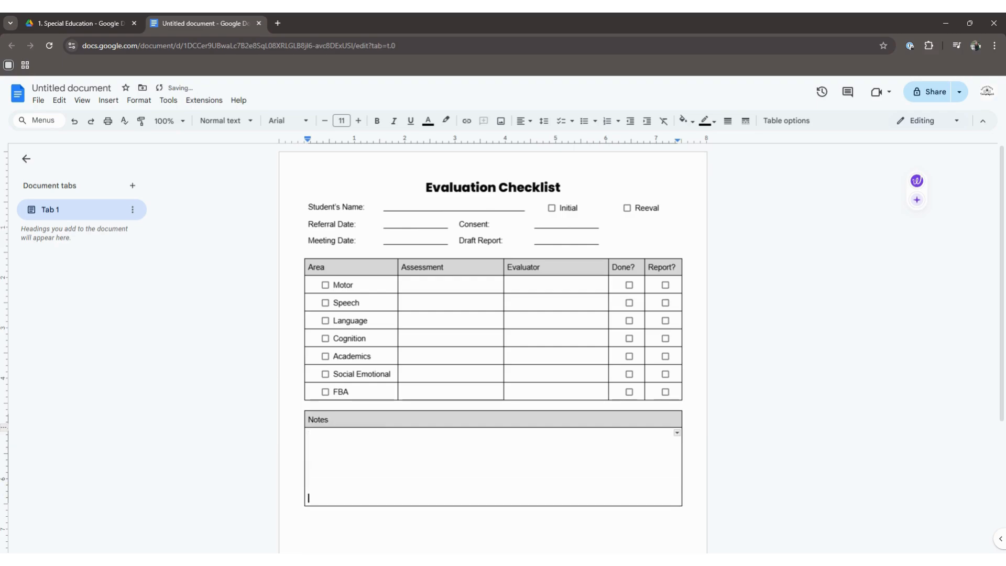
{"action": "scroll", "coordinate": [440, 374], "scroll_direction": "down", "scroll_amount": 3}
{"action": "scroll", "coordinate": [440, 374], "scroll_direction": "down", "scroll_amount": 1}
{"action": "key", "text": "Return"}
{"action": "key", "text": "Return"}
{"action": "key", "text": "Return"}
{"action": "key", "text": "Return"}
{"action": "key", "text": "Return"}
{"action": "key", "text": "Return"}
{"action": "key", "text": "Return"}
{"action": "key", "text": "Return"}
{"action": "key", "text": "Return"}
{"action": "key", "text": "Return"}
{"action": "key", "text": "Return"}
{"action": "key", "text": "Return"}
{"action": "key", "text": "Return"}
{"action": "key", "text": "Return"}
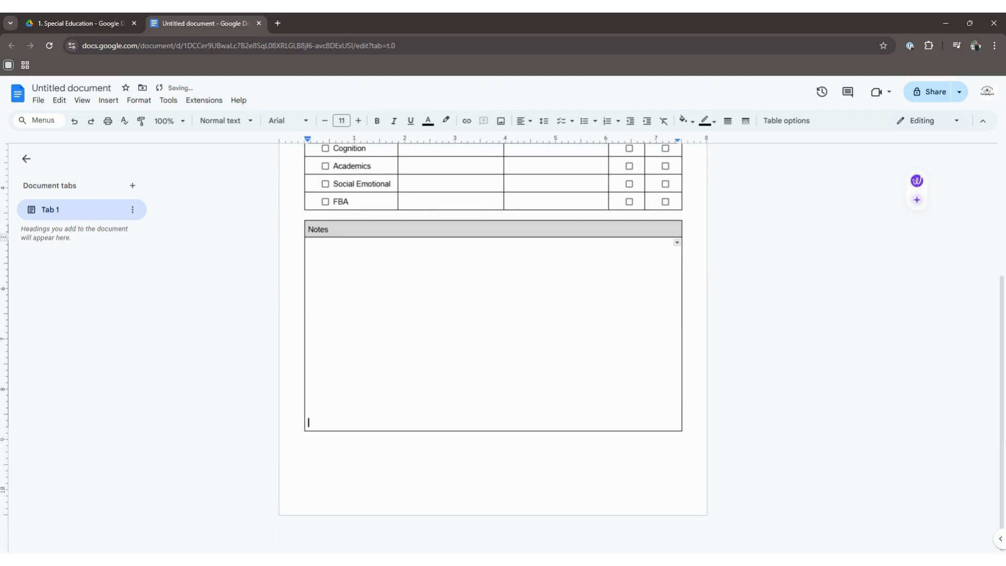
{"action": "key", "text": "BackSpace"}
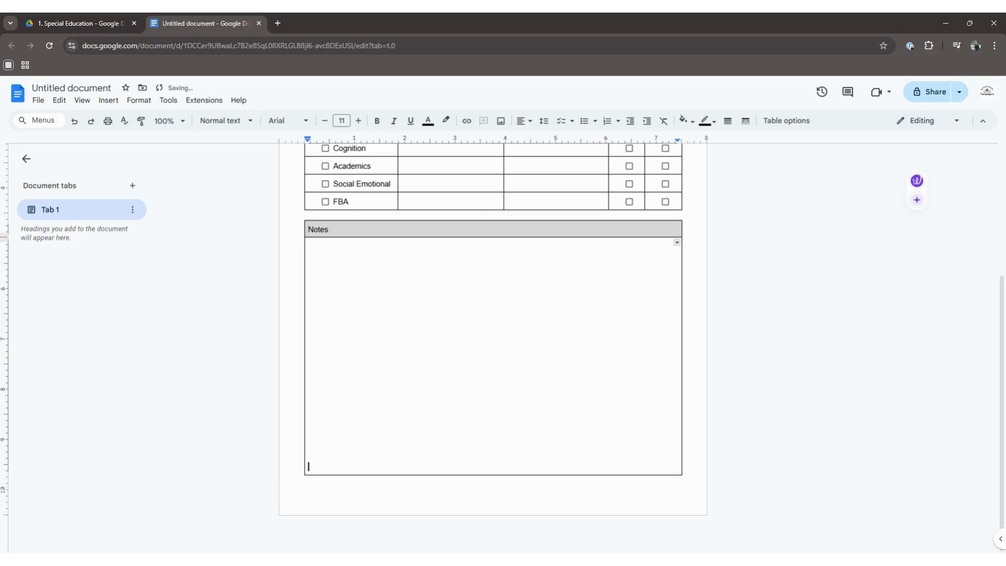
Look over the checklist from the student details to the Notes box, setting the page zoom to 75%
{"action": "scroll", "coordinate": [442, 368], "scroll_direction": "up", "scroll_amount": 4}
{"action": "left_click", "coordinate": [438, 390]}
{"action": "scroll", "coordinate": [438, 391], "scroll_direction": "down", "scroll_amount": 2}
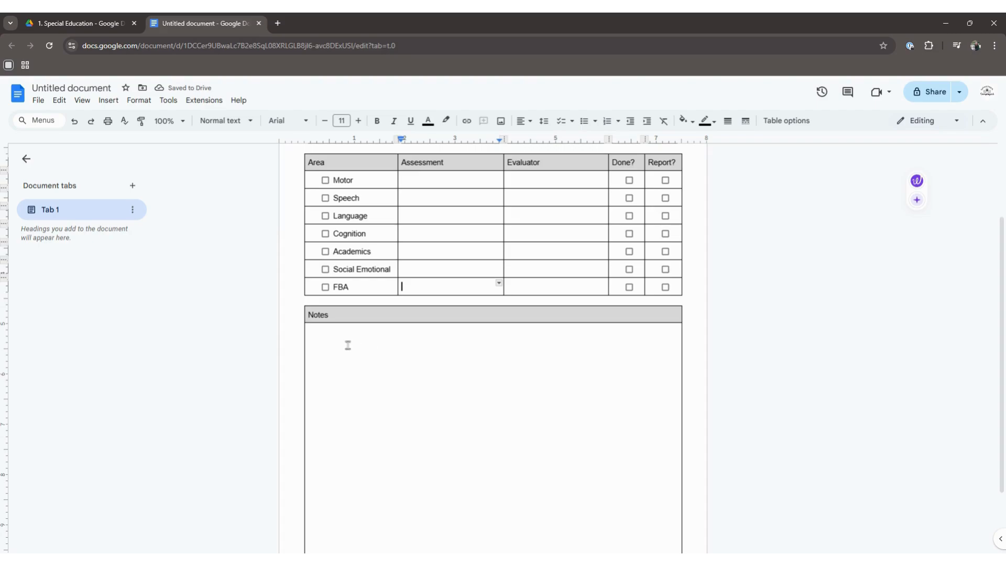
{"action": "scroll", "coordinate": [434, 351], "scroll_direction": "up", "scroll_amount": 1}
{"action": "left_click", "coordinate": [339, 387]}
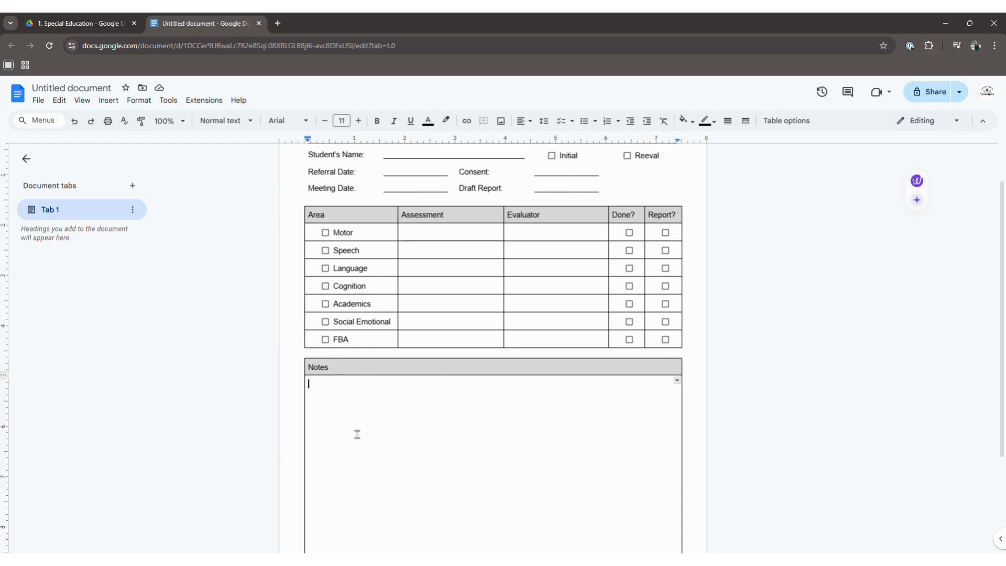
{"action": "scroll", "coordinate": [433, 382], "scroll_direction": "down", "scroll_amount": 2}
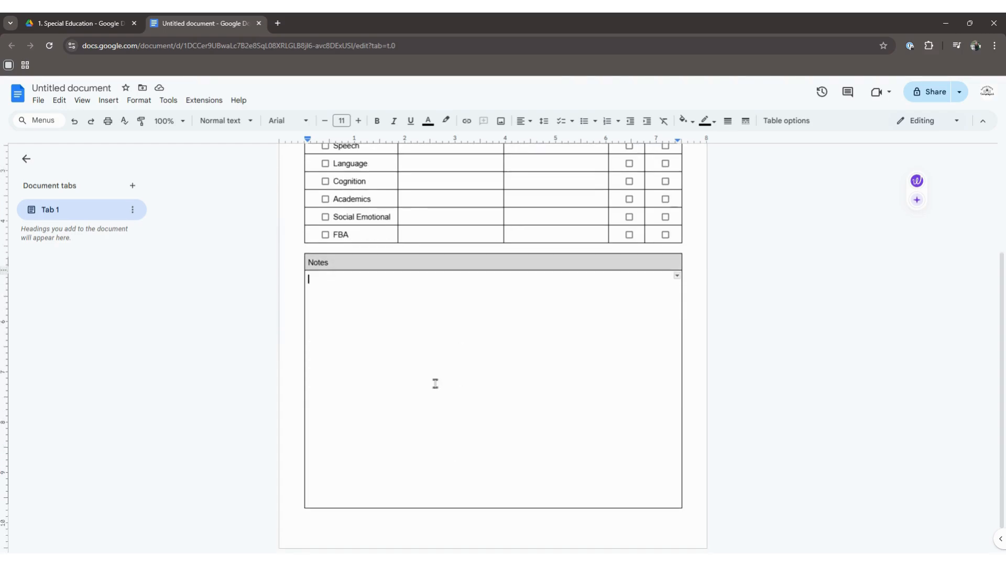
{"action": "scroll", "coordinate": [523, 375], "scroll_direction": "up", "scroll_amount": 3}
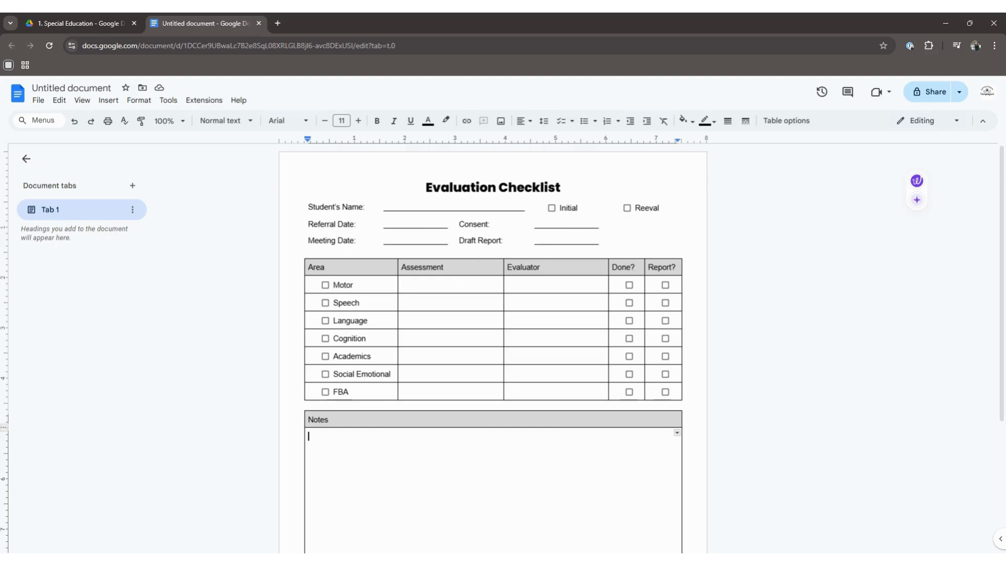
{"action": "left_click", "coordinate": [169, 121]}
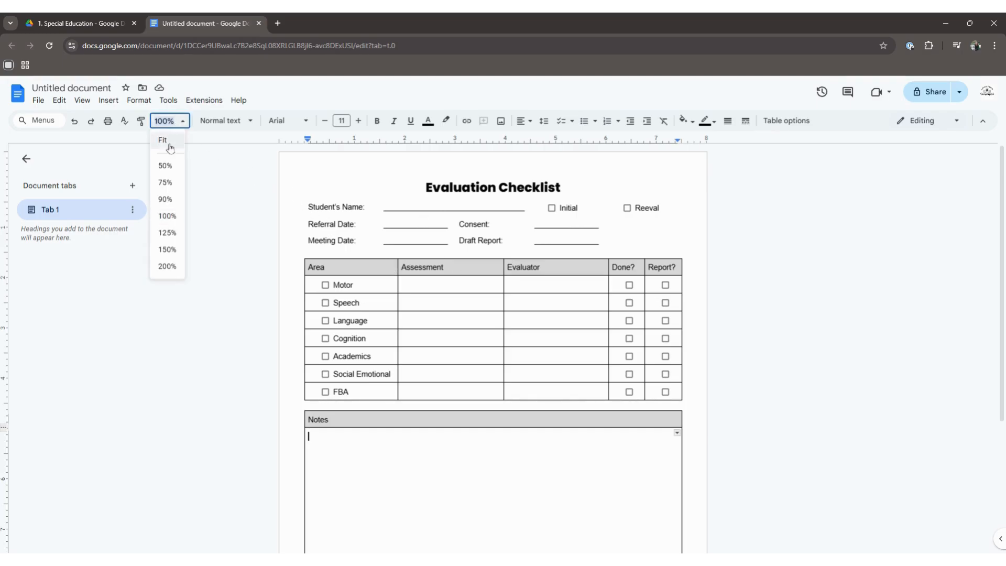
{"action": "left_click", "coordinate": [171, 140]}
{"action": "left_click", "coordinate": [169, 121]}
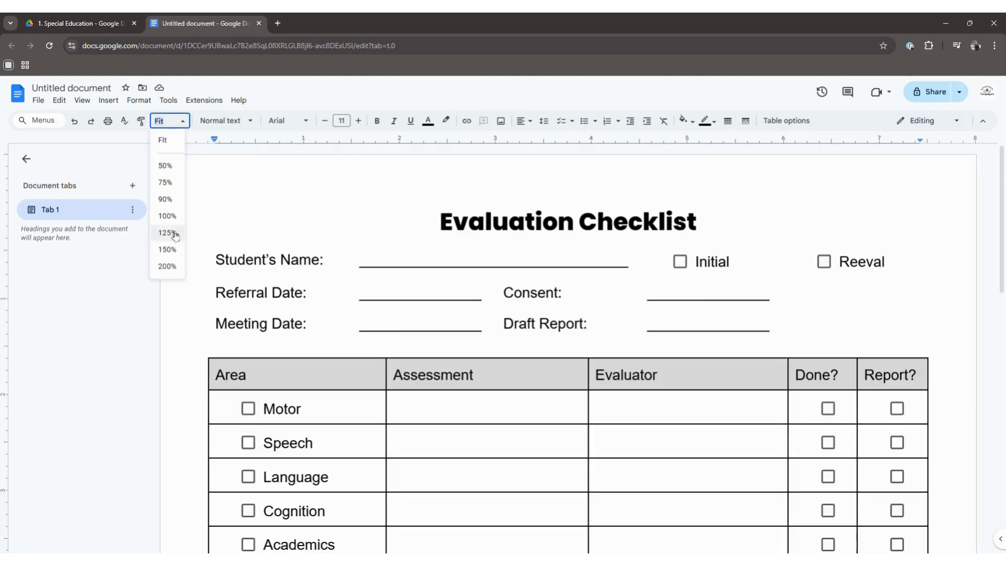
{"action": "left_click", "coordinate": [171, 183]}
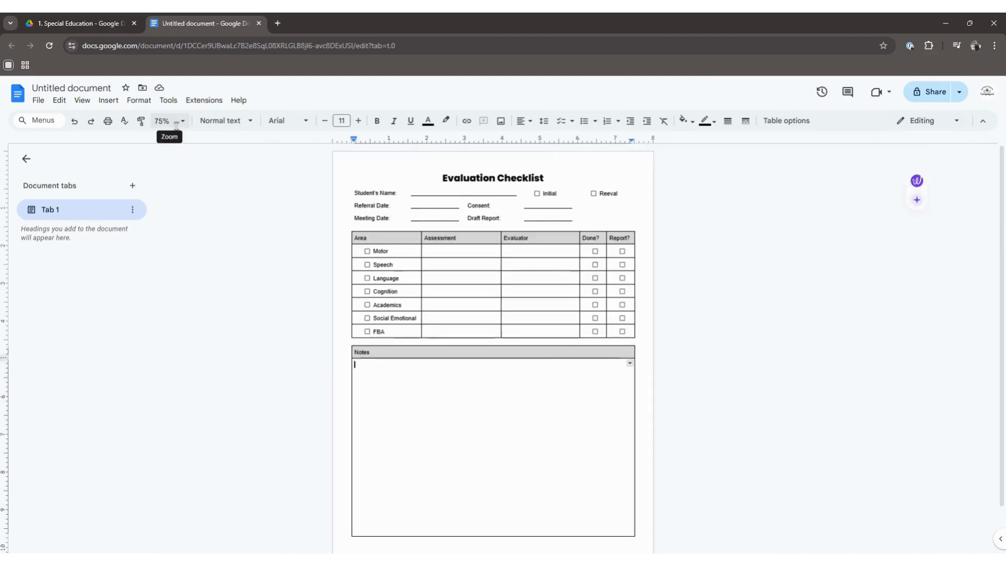
{"action": "left_click", "coordinate": [694, 253]}
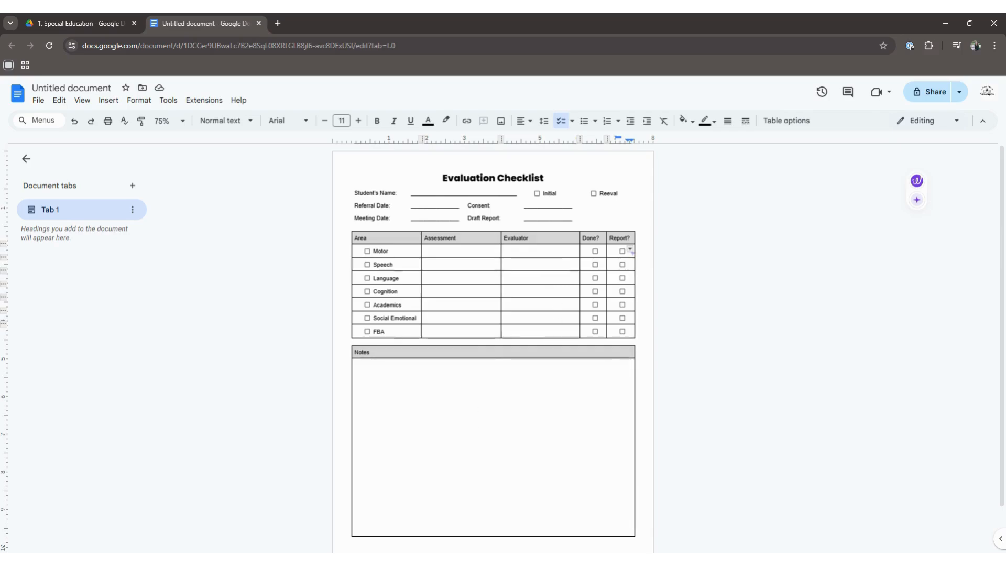
{"action": "left_click", "coordinate": [406, 249]}
{"action": "left_click", "coordinate": [419, 208]}
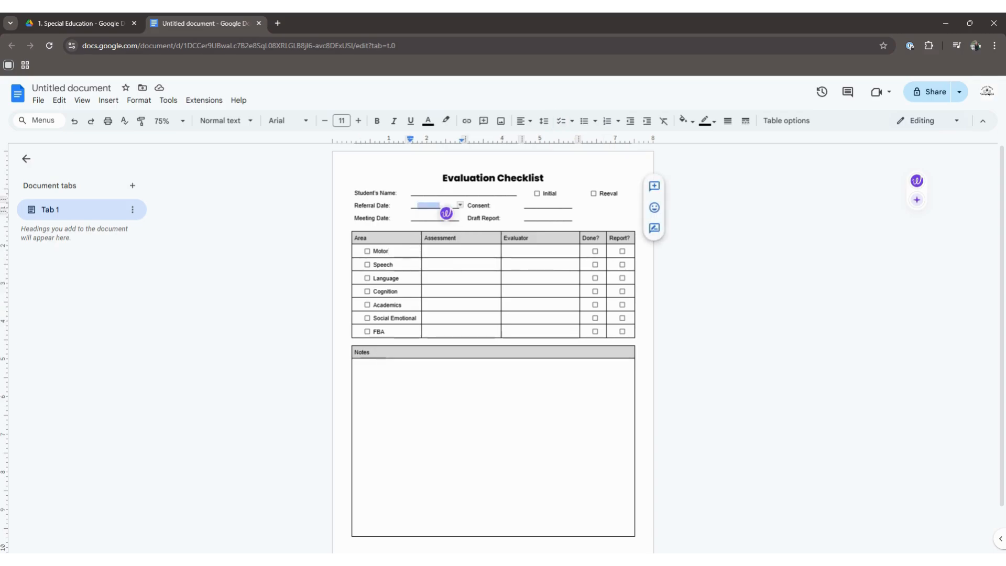
{"action": "left_click", "coordinate": [443, 250]}
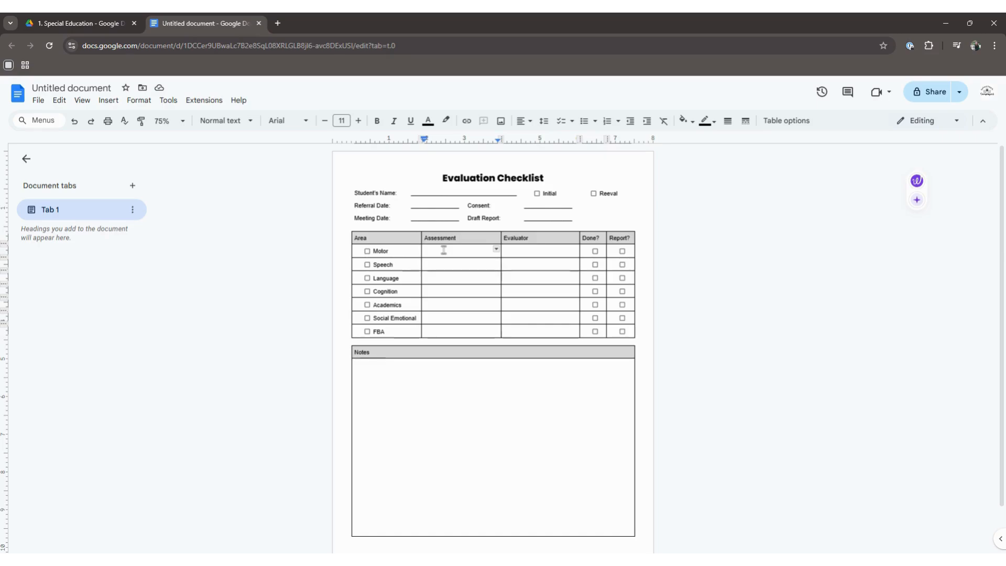